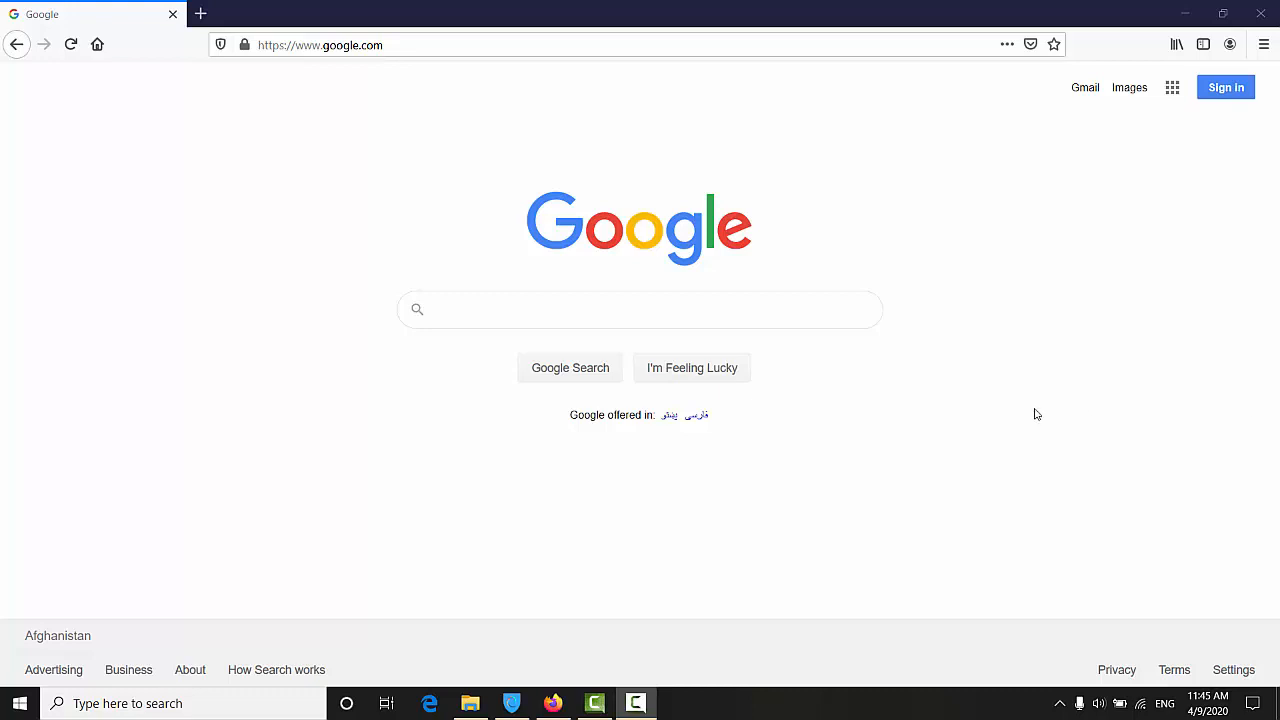
Step: Go to oracle.com by typing 'ora' in Firefox's address bar and accepting the autocompletion
left_click(489, 48)
type("oracle.com/")
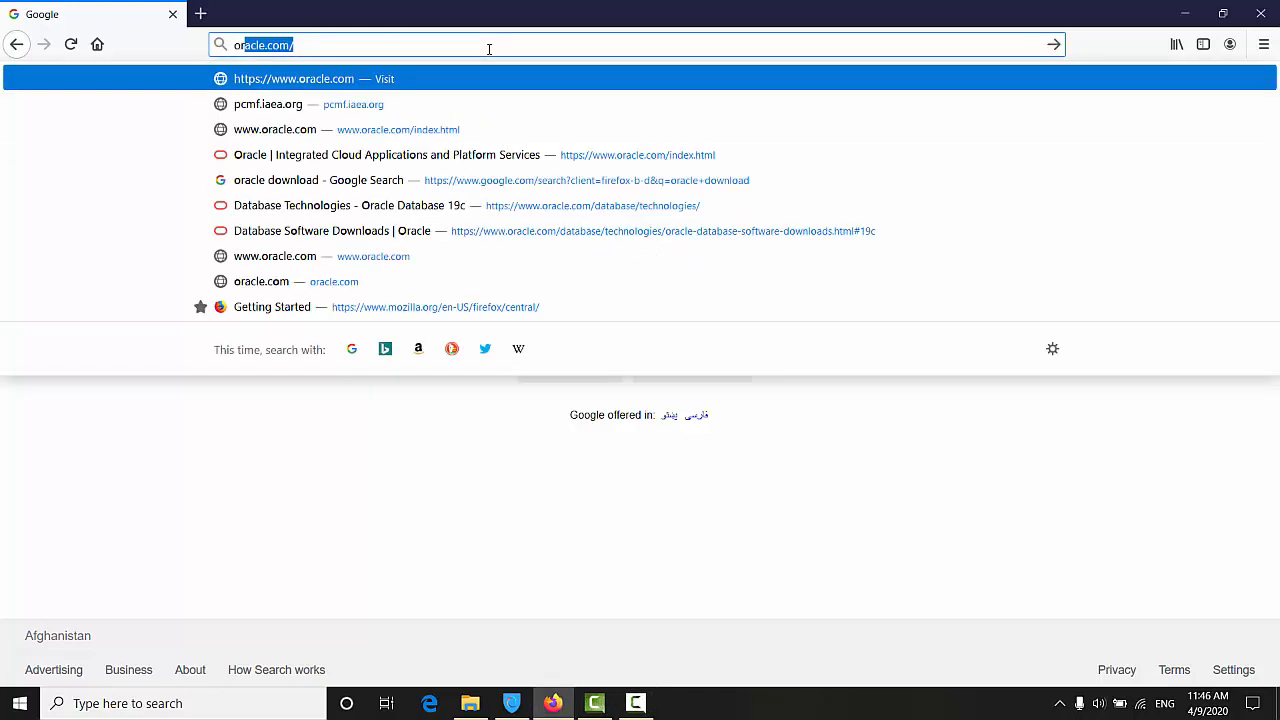
key("Right")
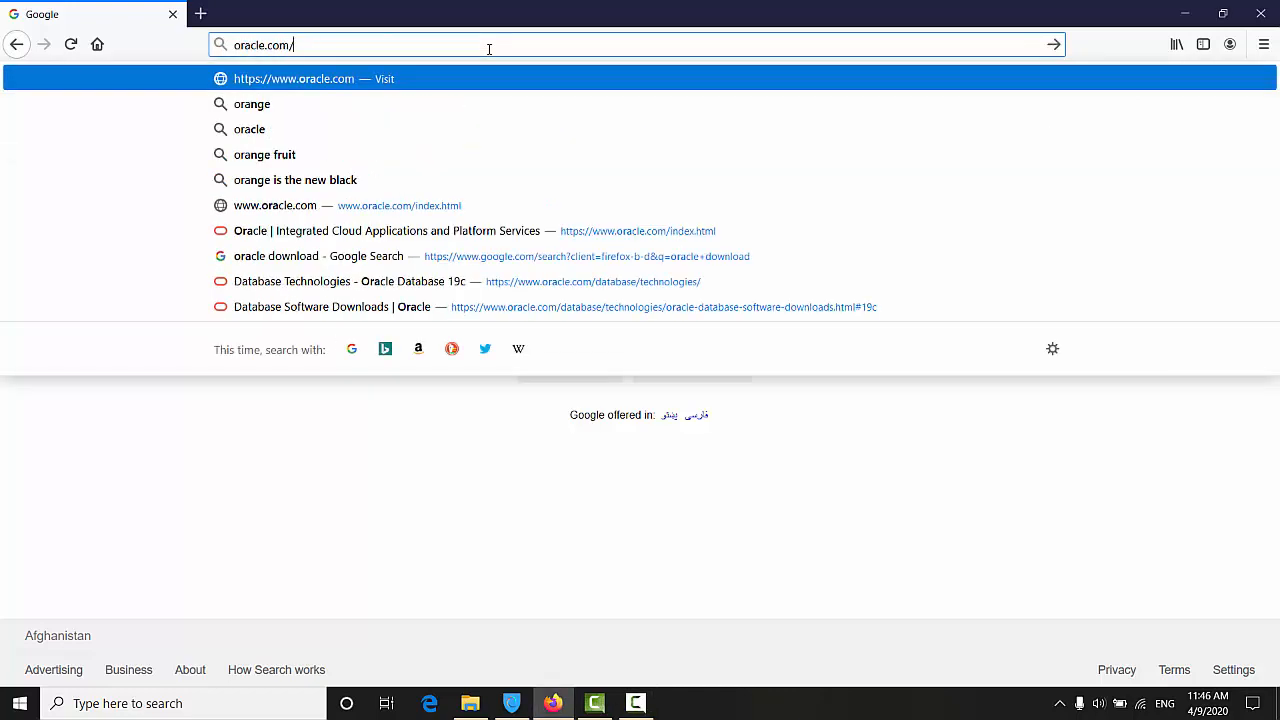
key("Return")
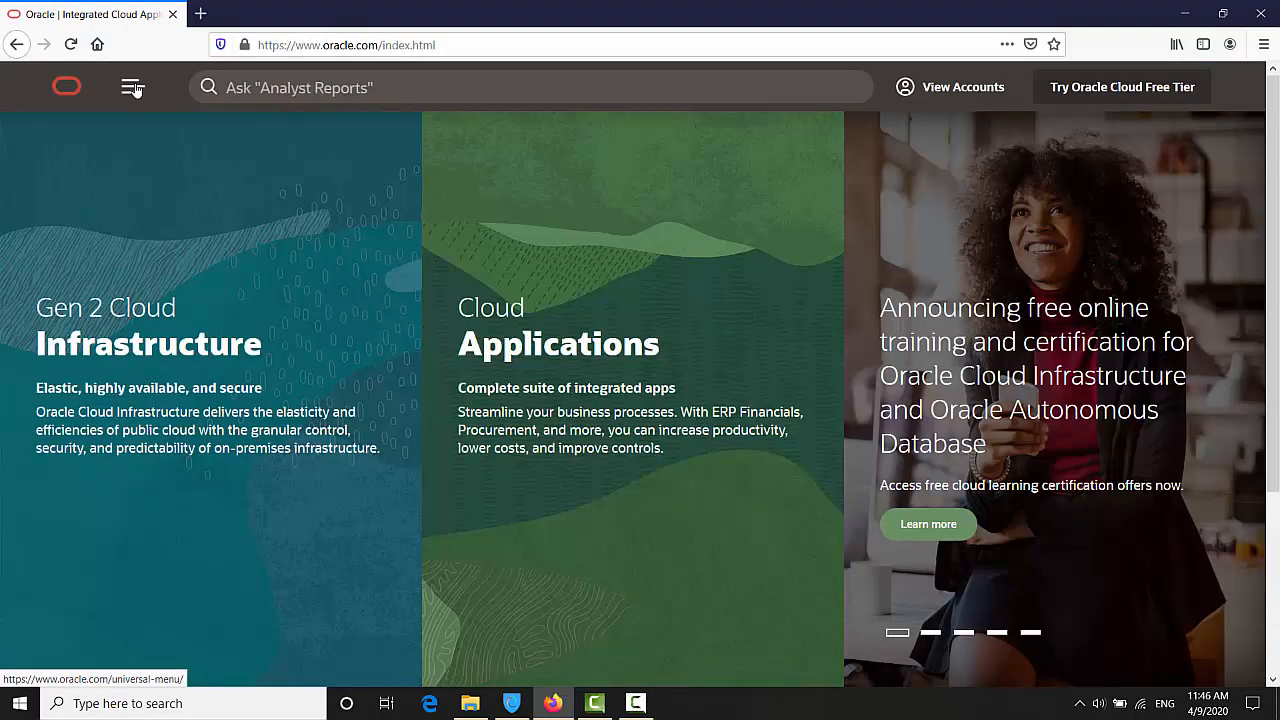
Step: Through the site menu's Oracle Database page, open the Download Oracle Database 19c page
left_click(133, 88)
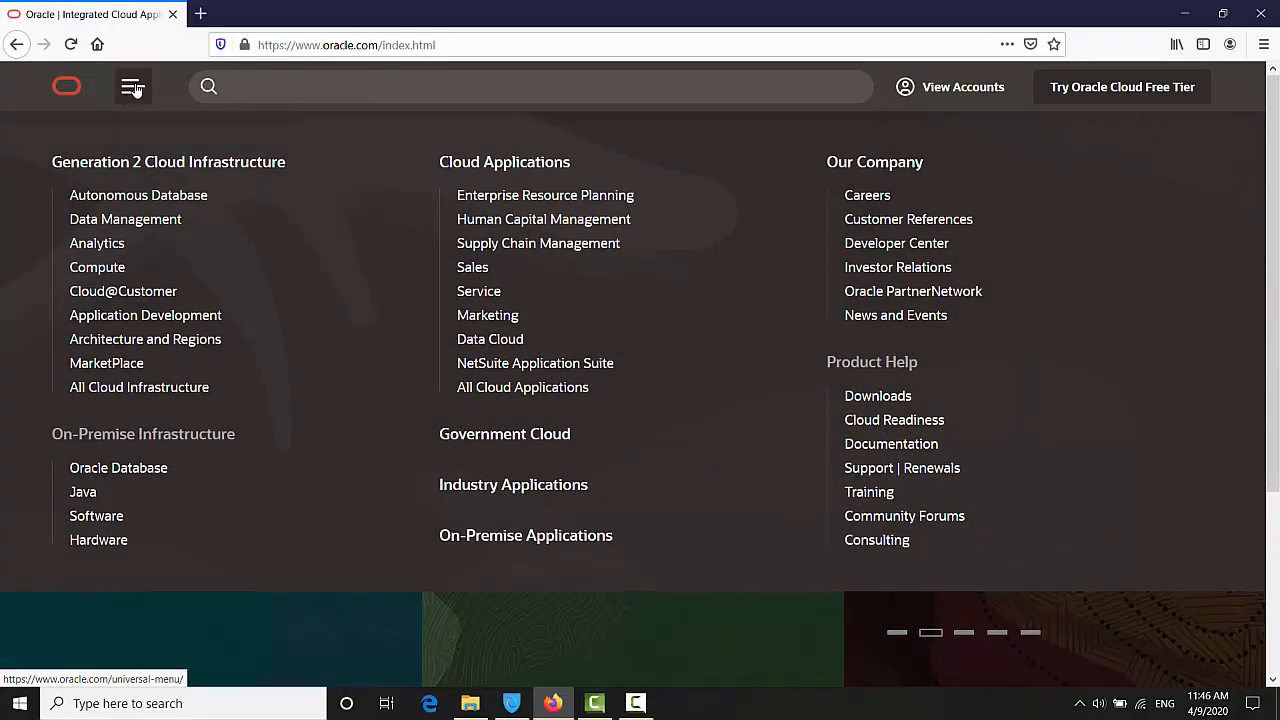
left_click(133, 88)
left_click(133, 88)
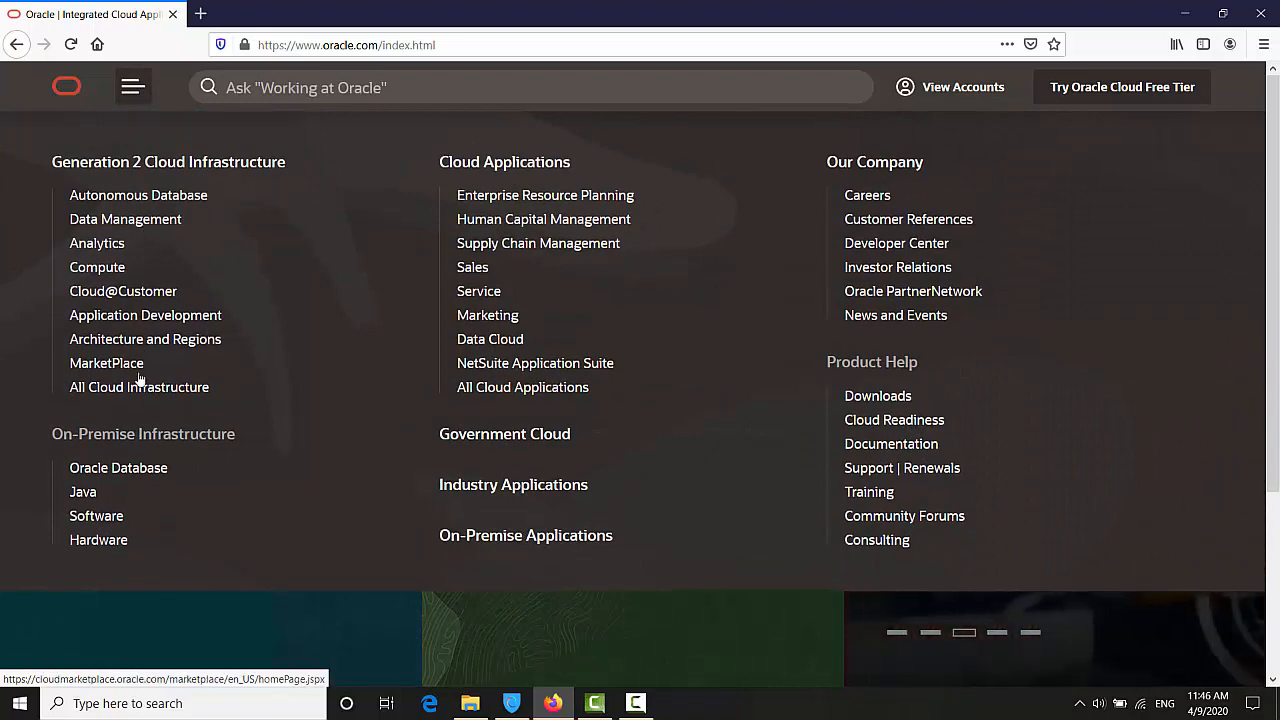
left_click(118, 468)
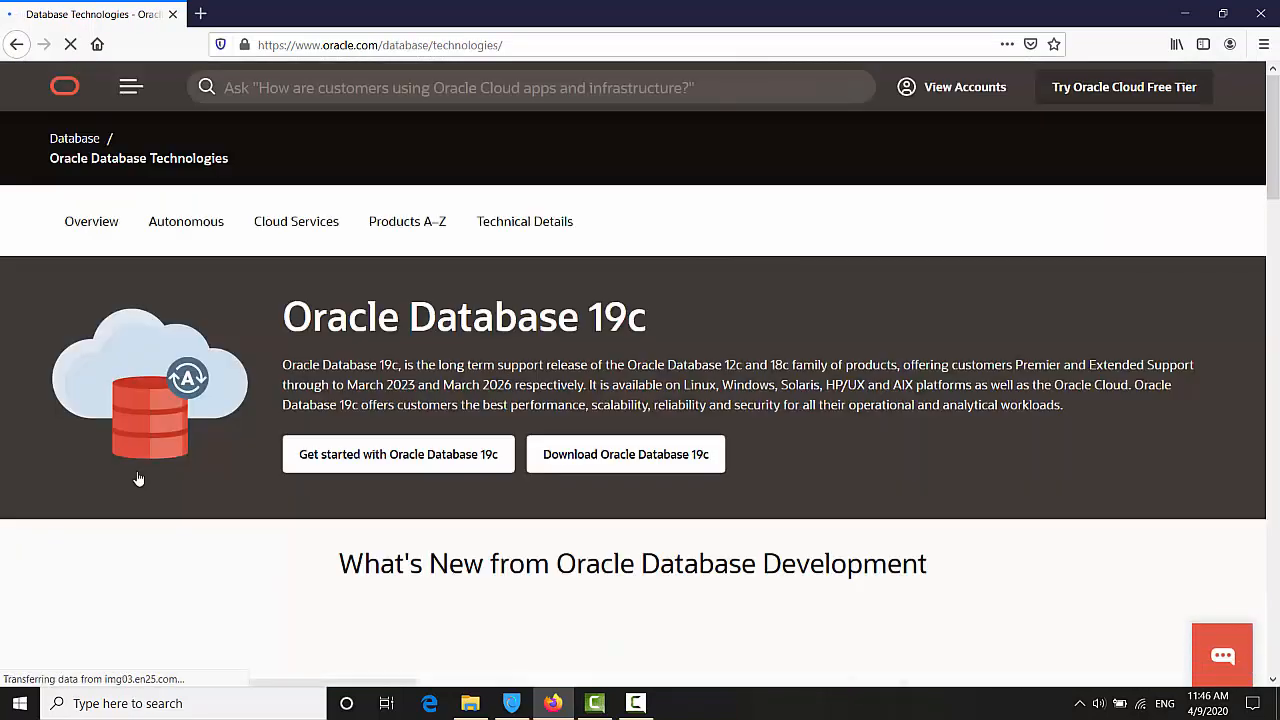
left_click(590, 455)
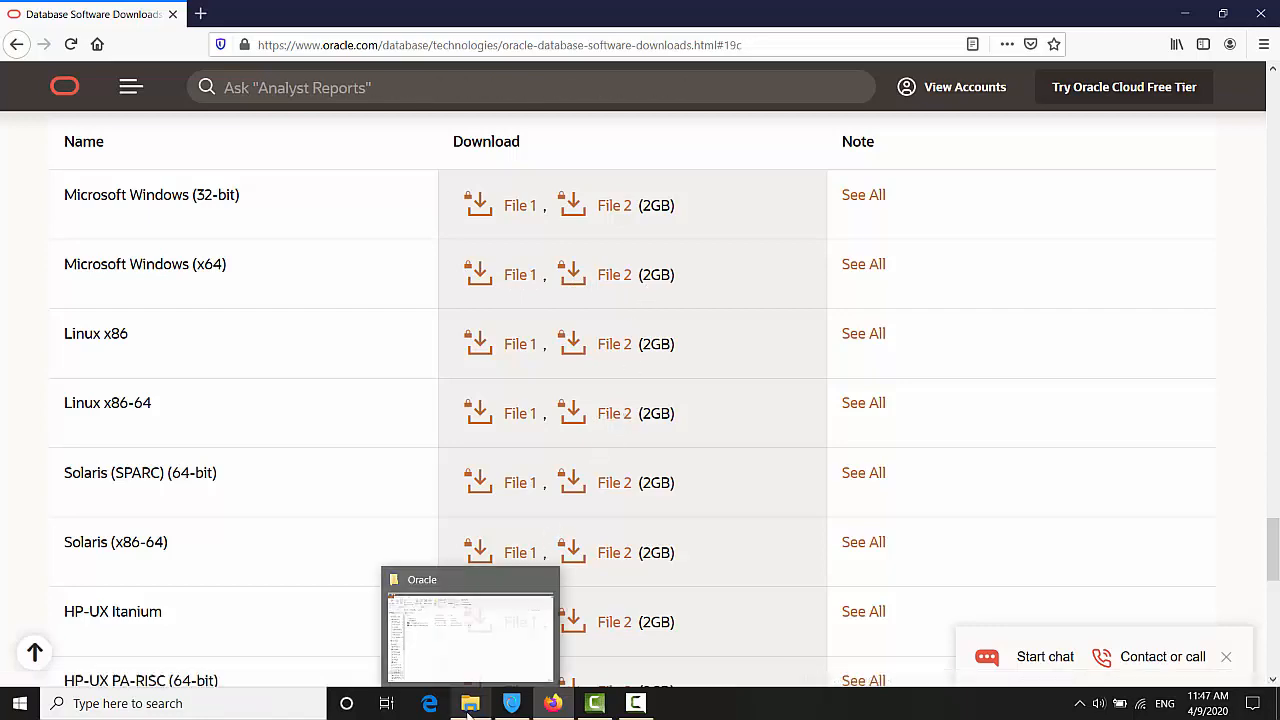
Step: Switch to File Explorer's G:\Oracle folder and select the database 2 folder
left_click(452, 690)
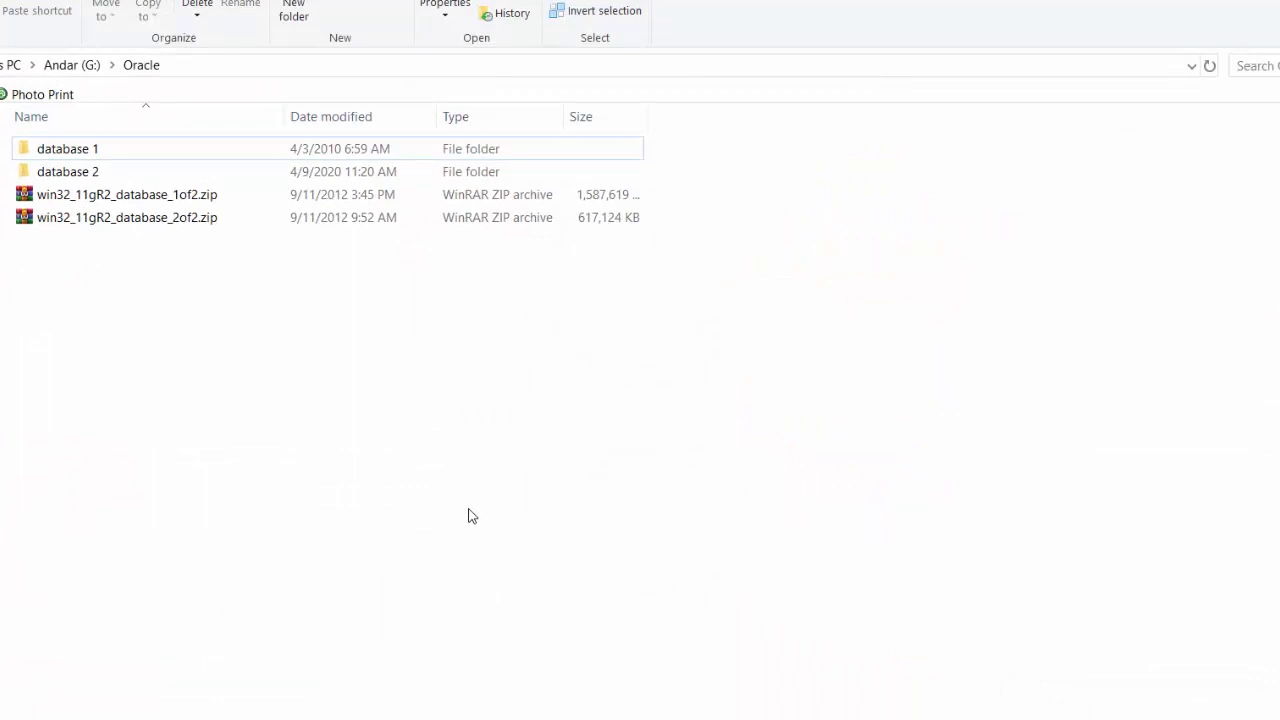
left_click(130, 203)
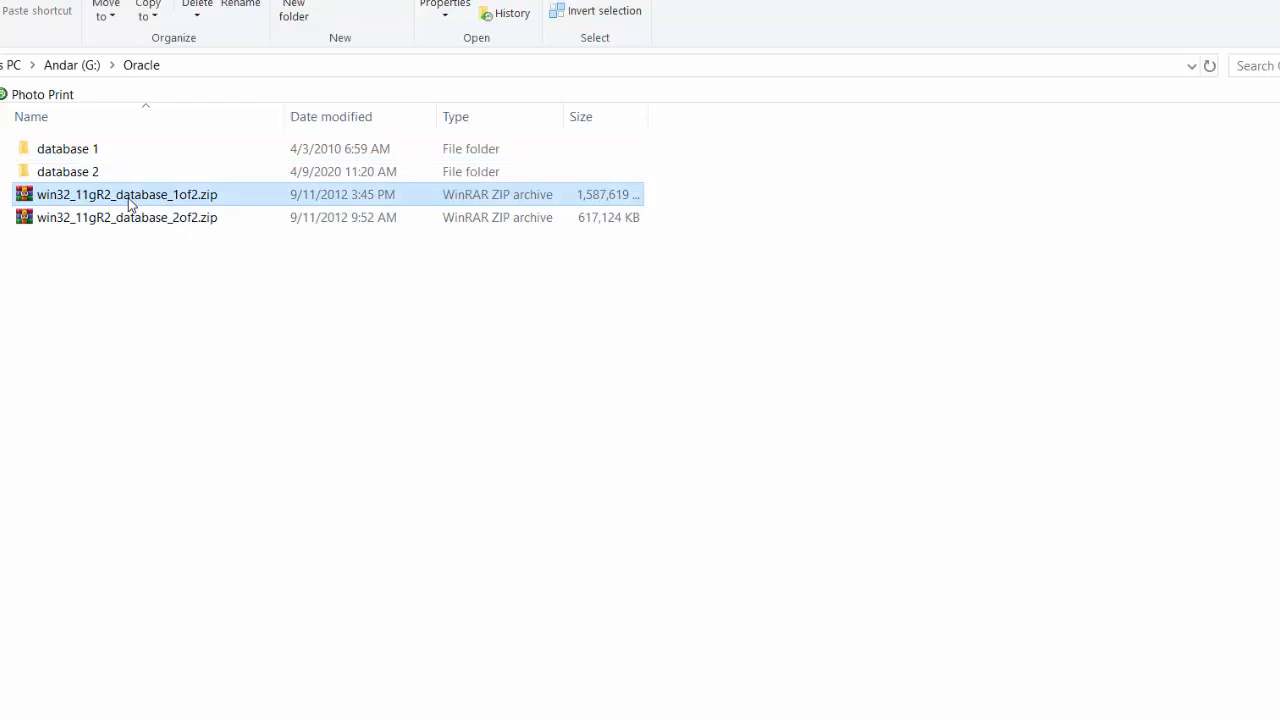
left_click(102, 152)
left_click(148, 220)
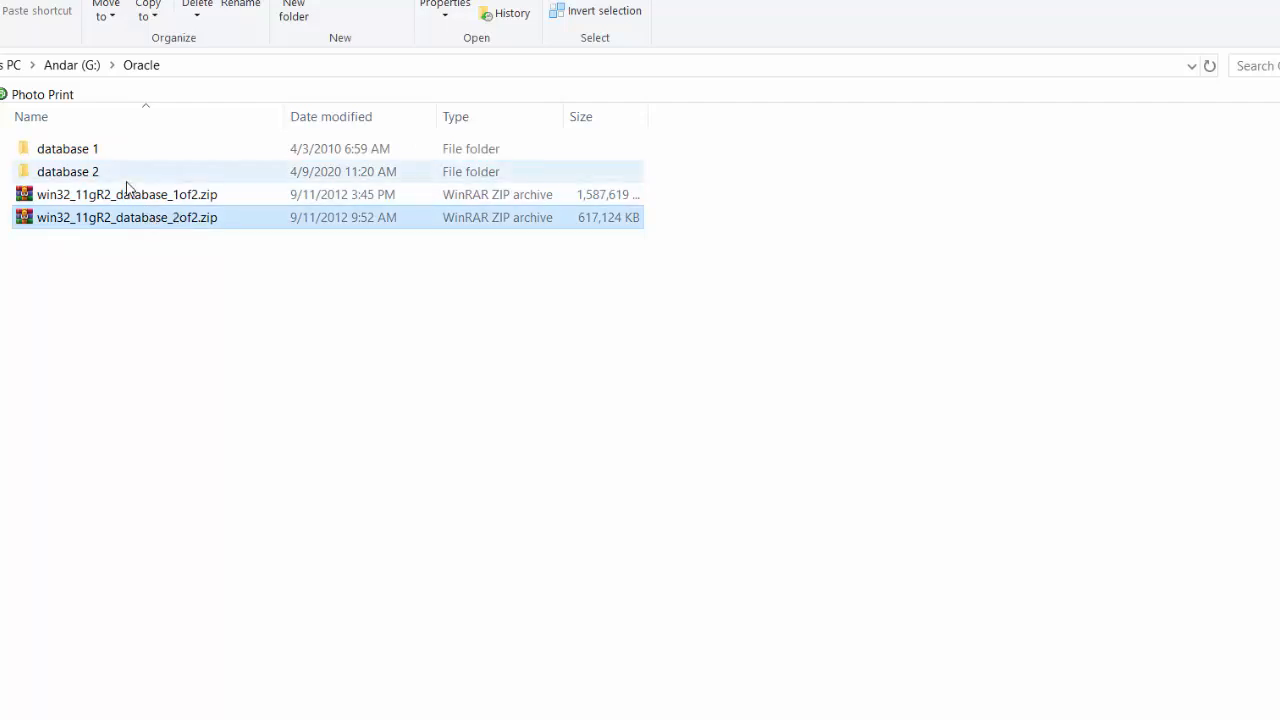
left_click(122, 179)
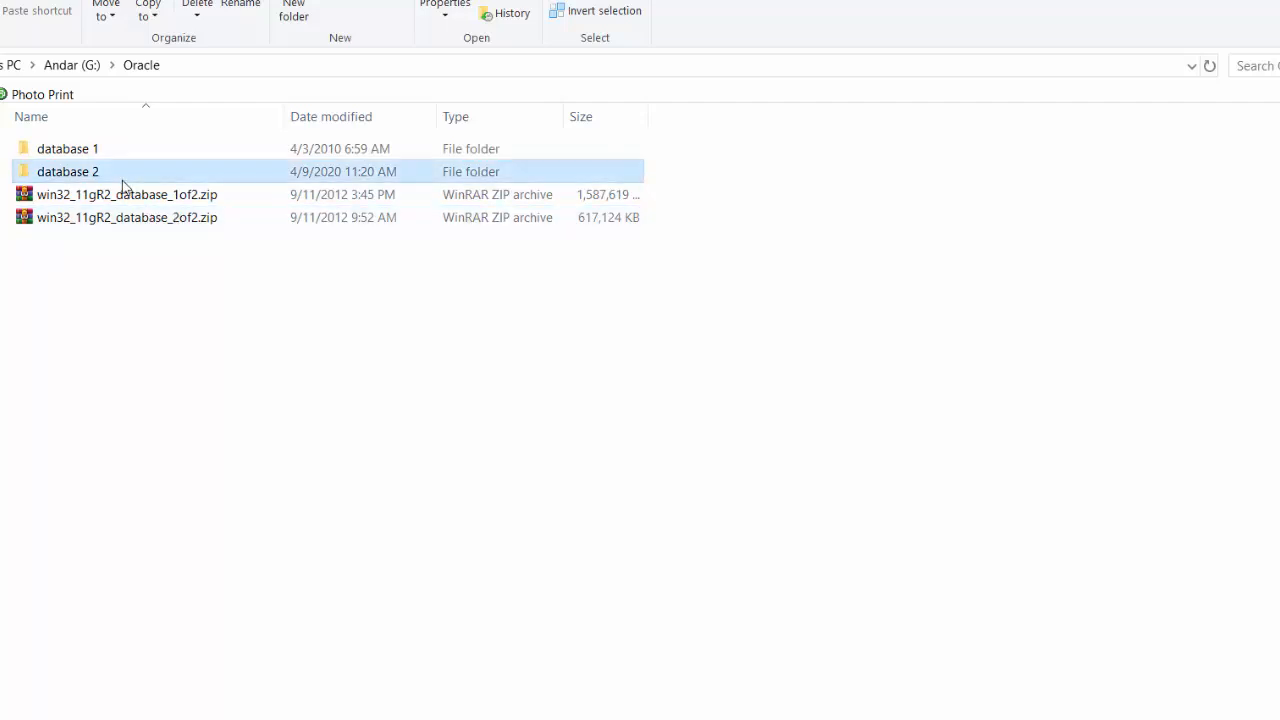
key("Up")
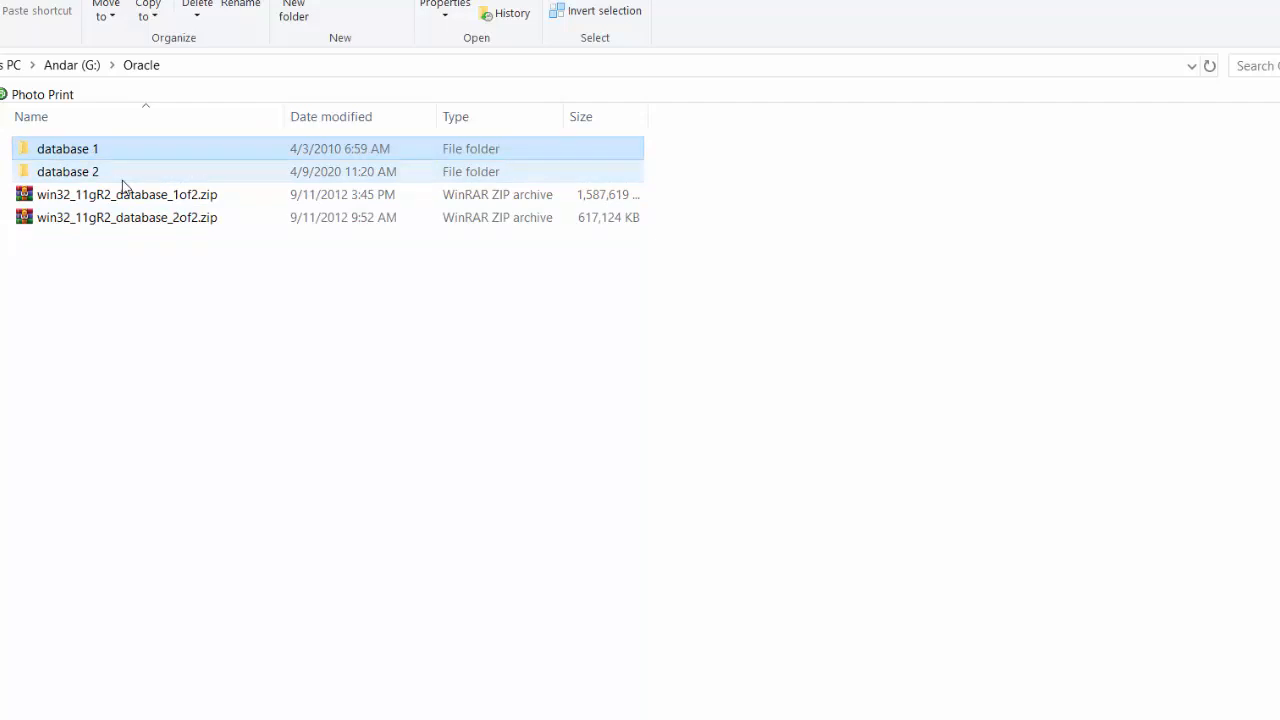
key("Down")
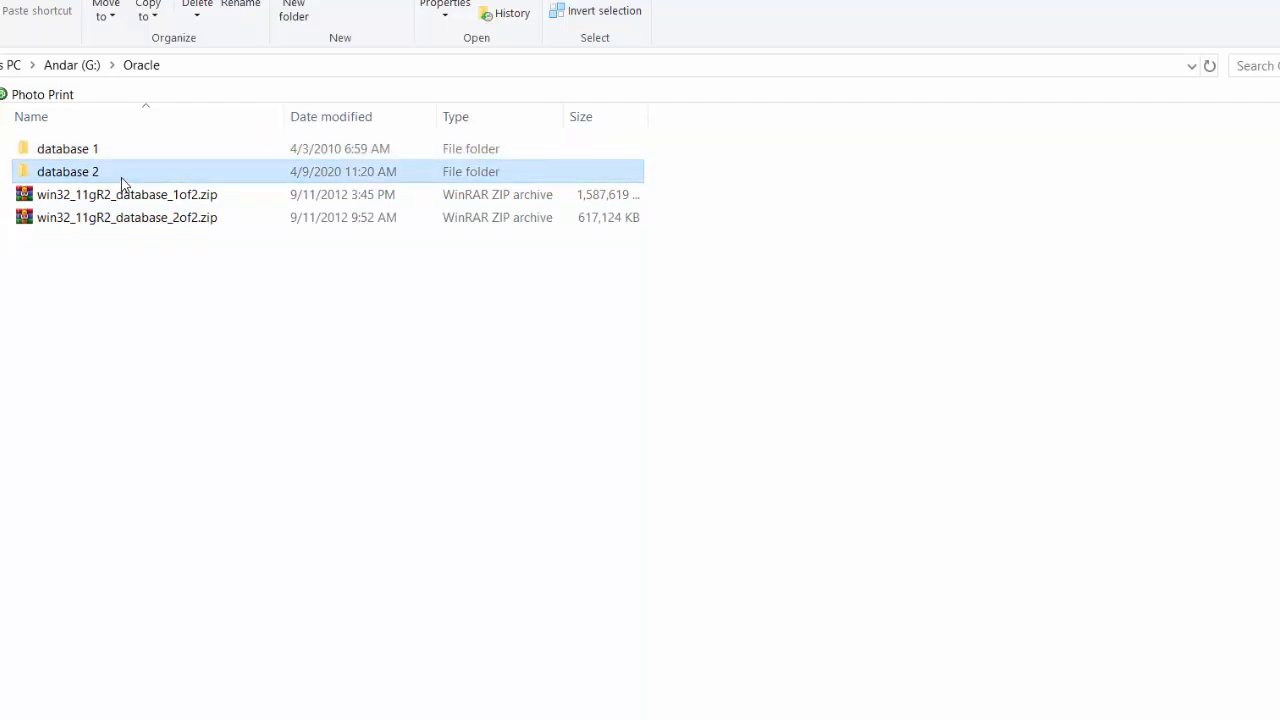
left_click(122, 179)
Step: Copy the three oracle.* folders from database 2\stage\Components, then return to the Oracle folder
double_click(156, 175)
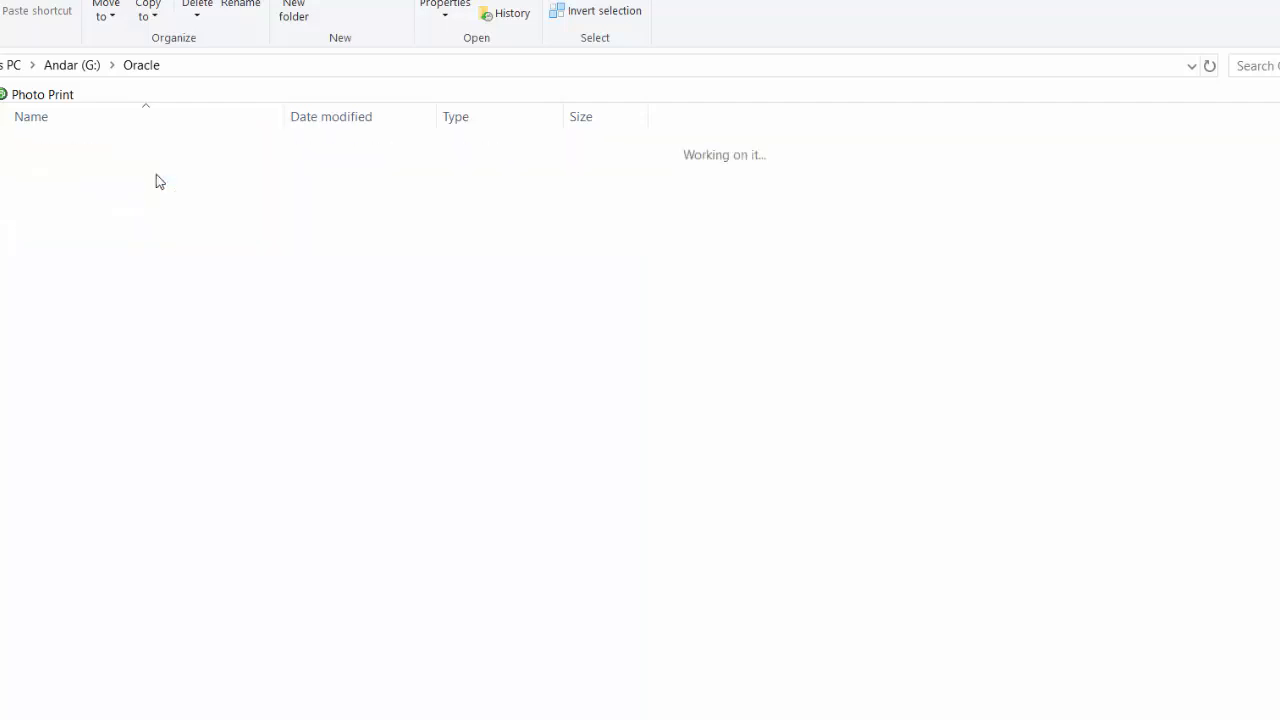
double_click(111, 160)
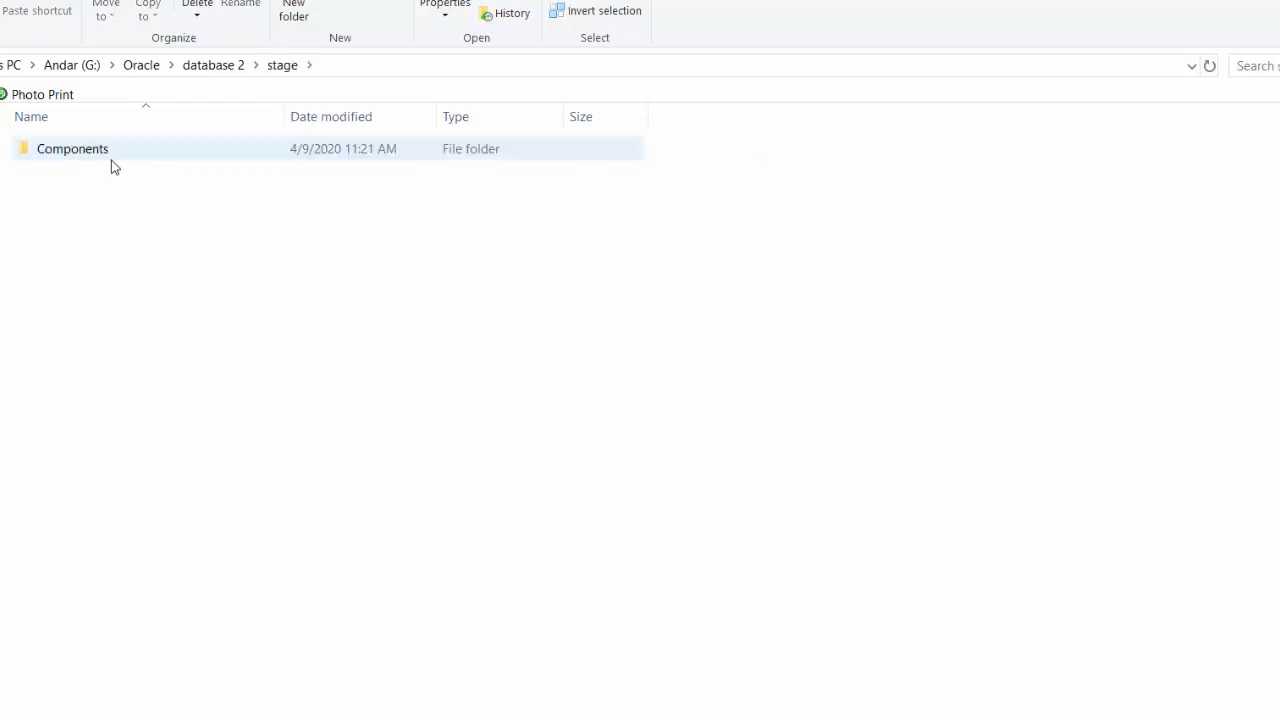
left_click(124, 162)
double_click(124, 162)
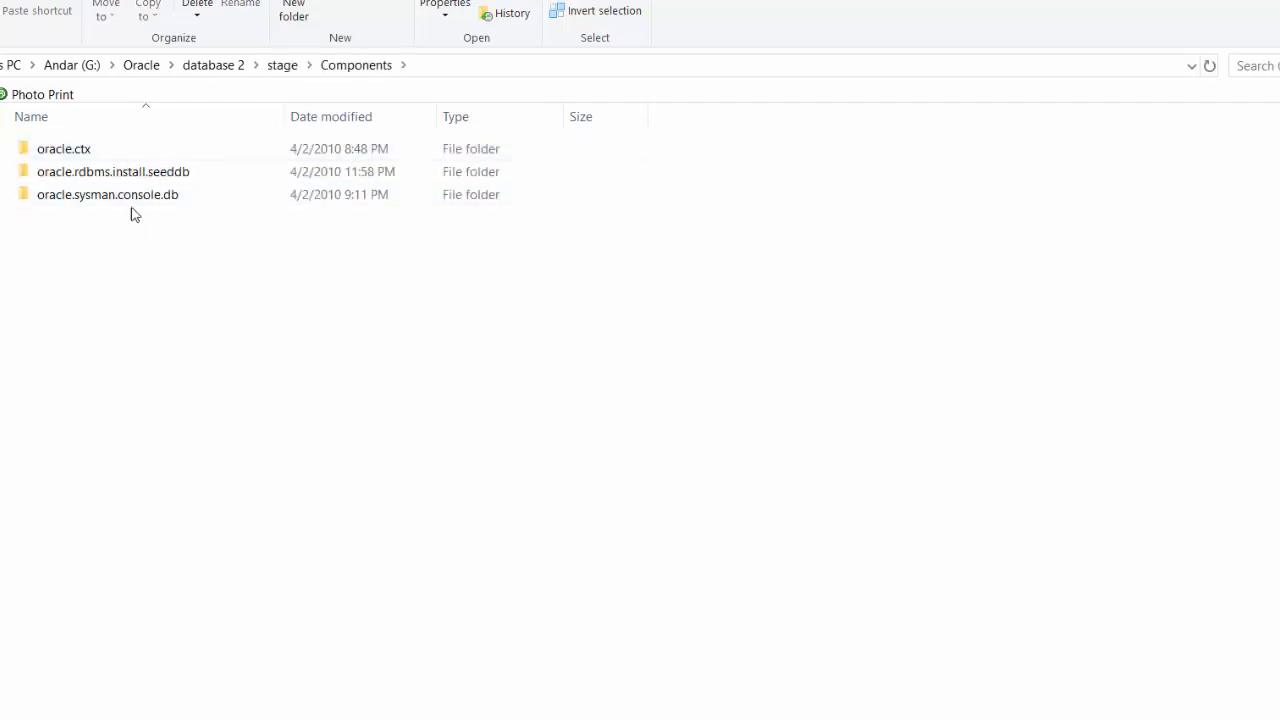
left_click_drag(137, 220, 108, 146)
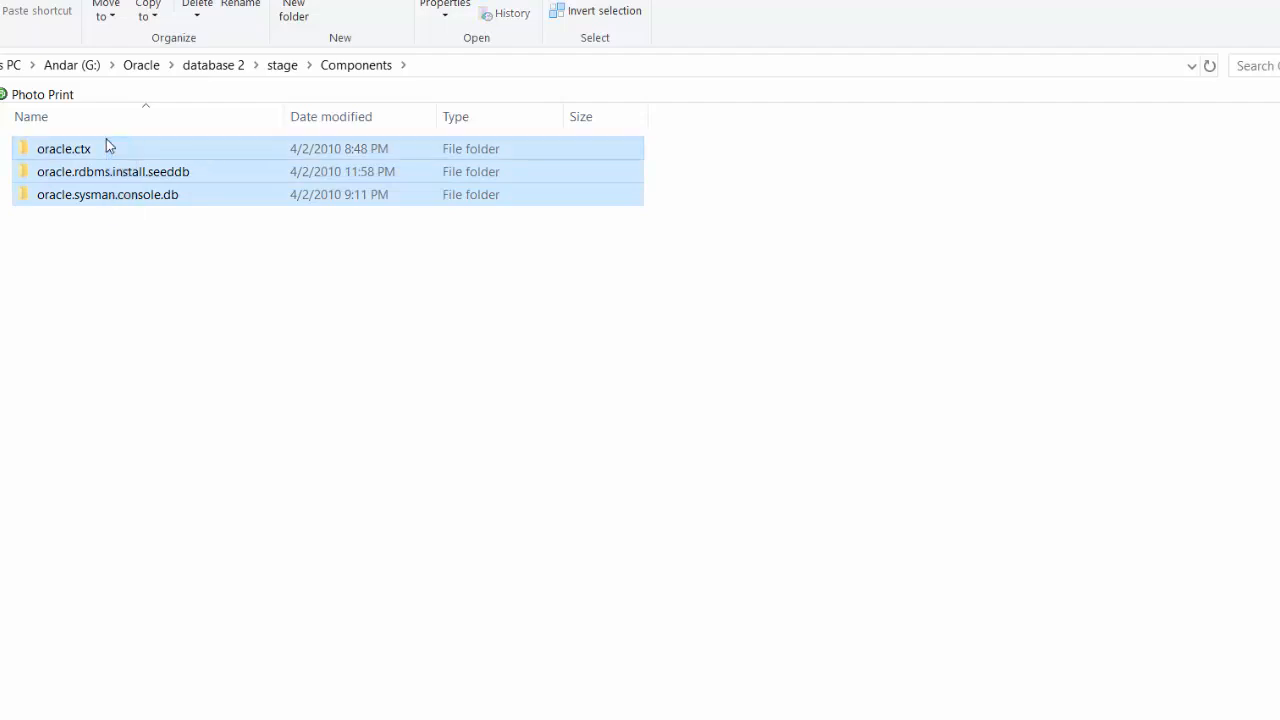
right_click(105, 158)
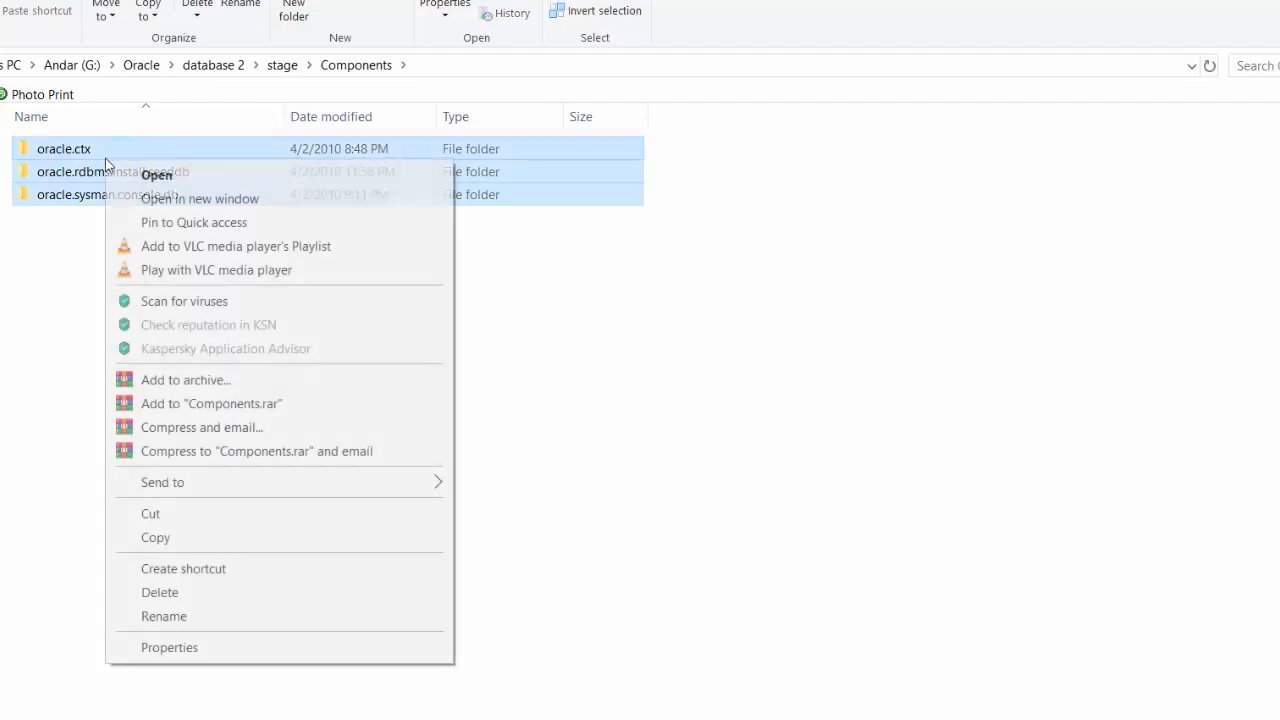
left_click(152, 540)
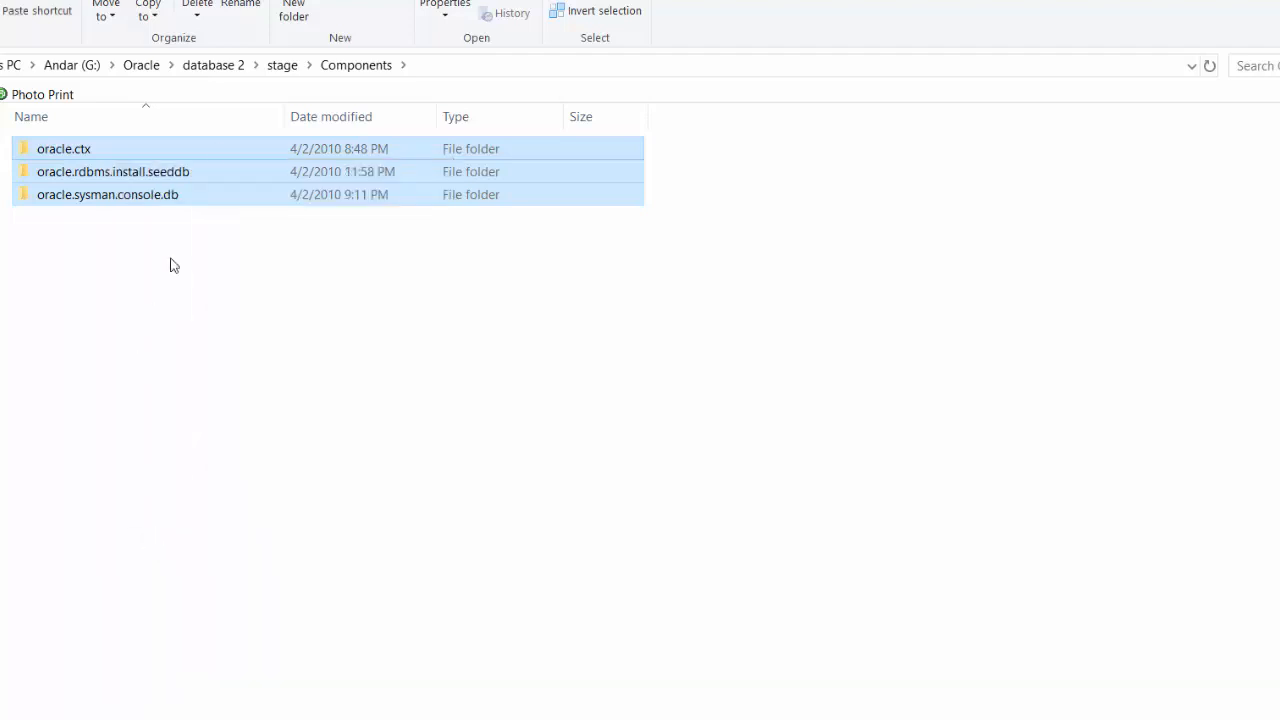
left_click(143, 70)
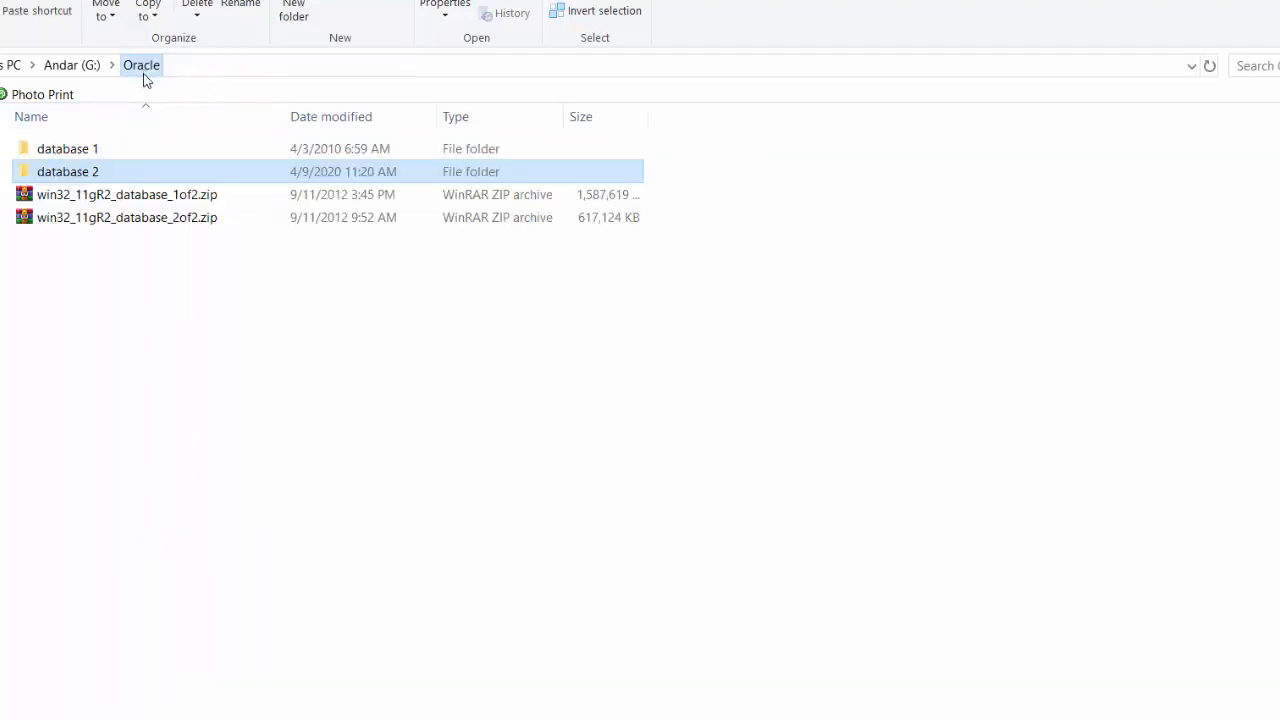
Step: Paste the copied component folders into database 1\stage\Components
double_click(113, 152)
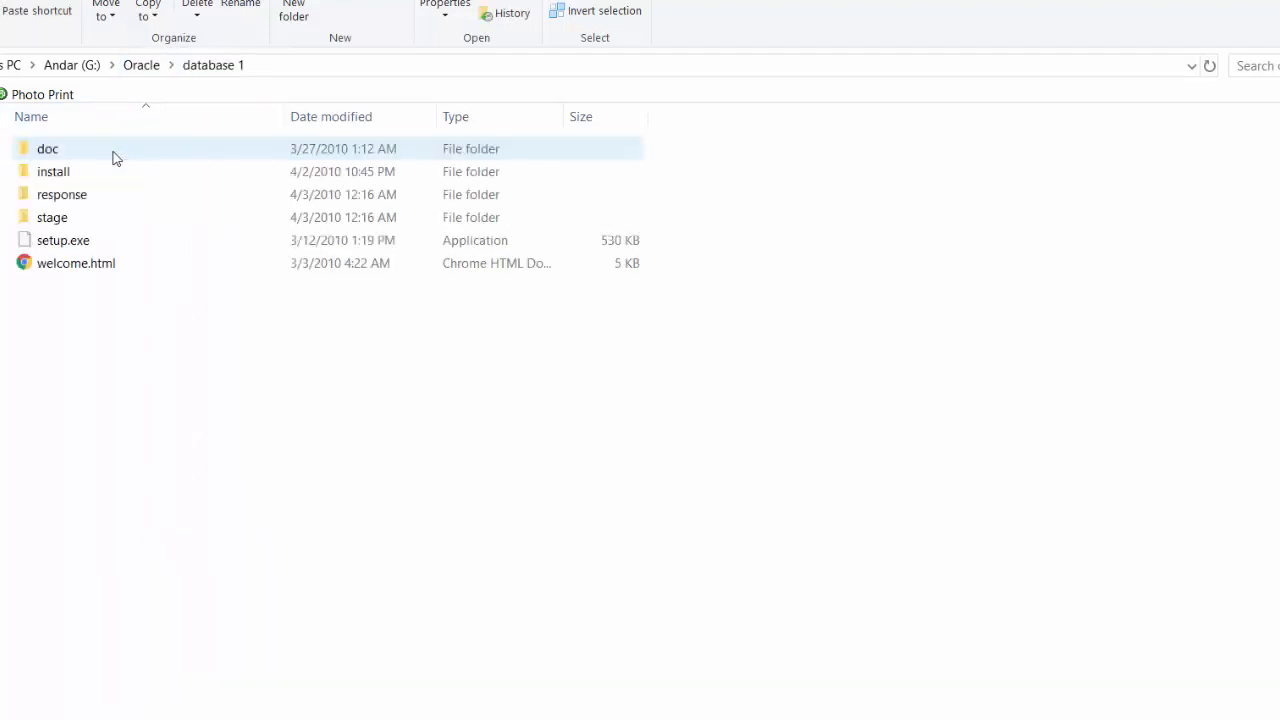
double_click(98, 218)
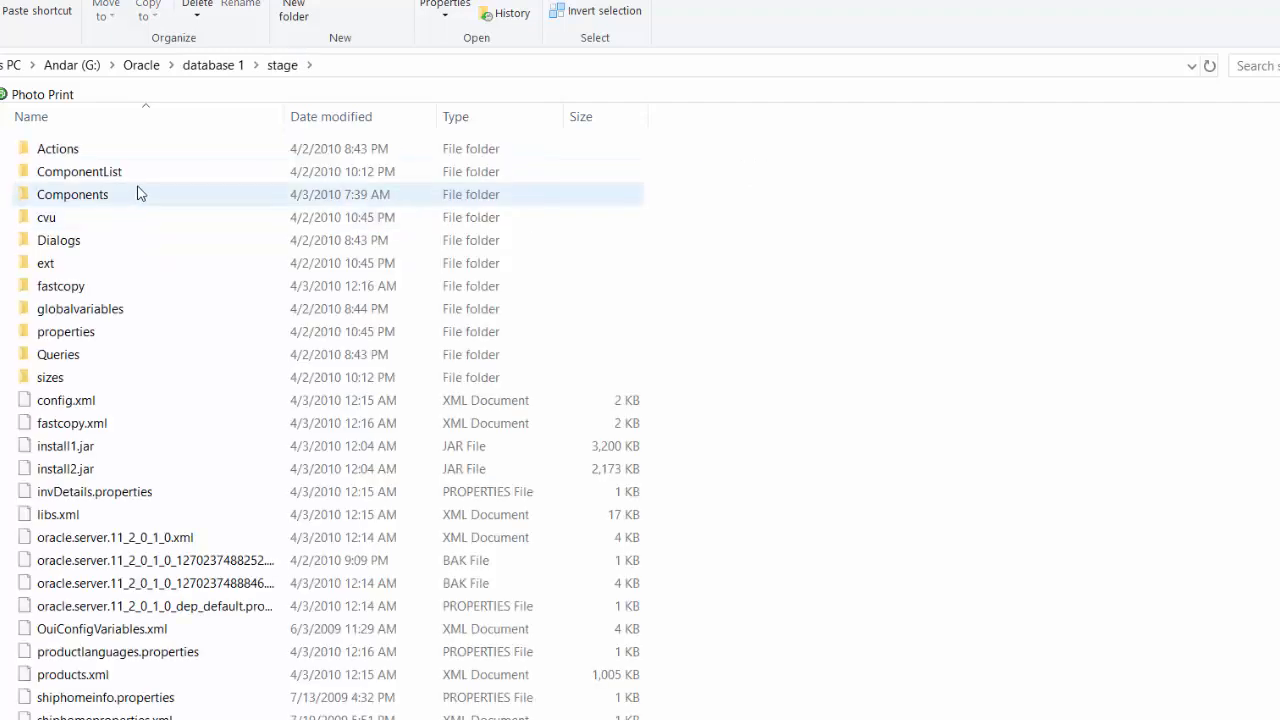
double_click(139, 196)
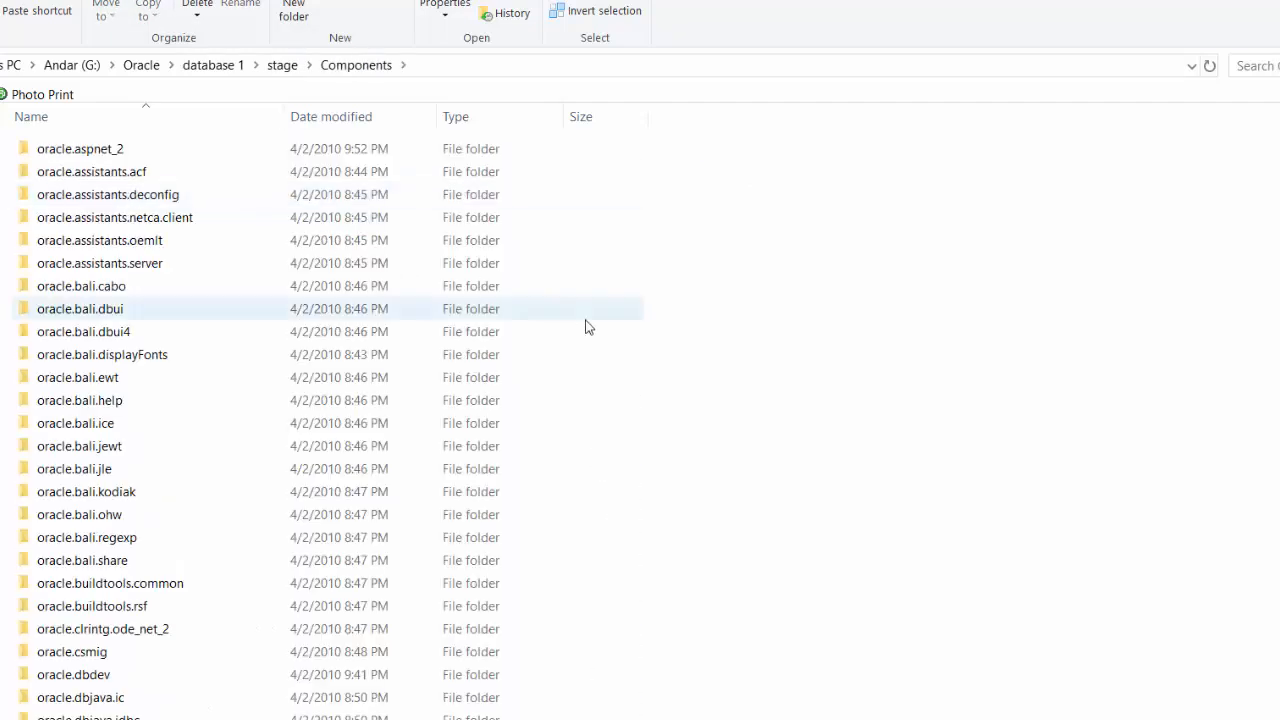
left_click(614, 350)
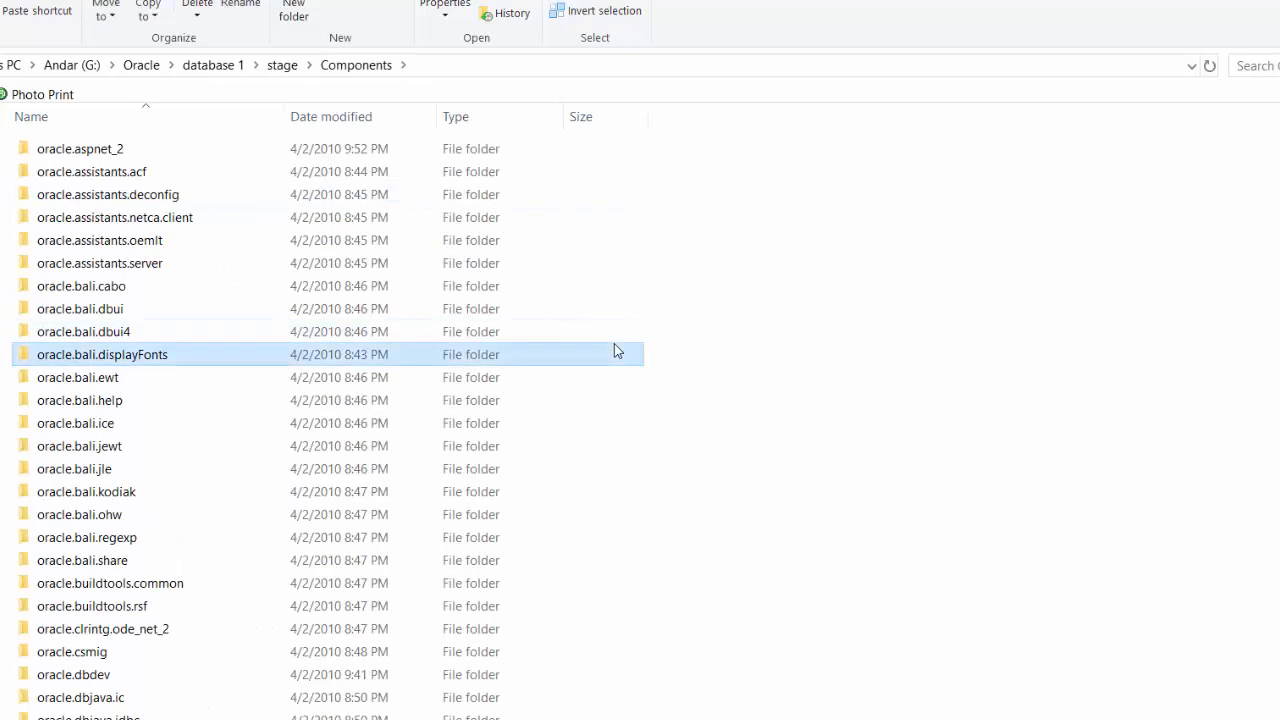
right_click(672, 360)
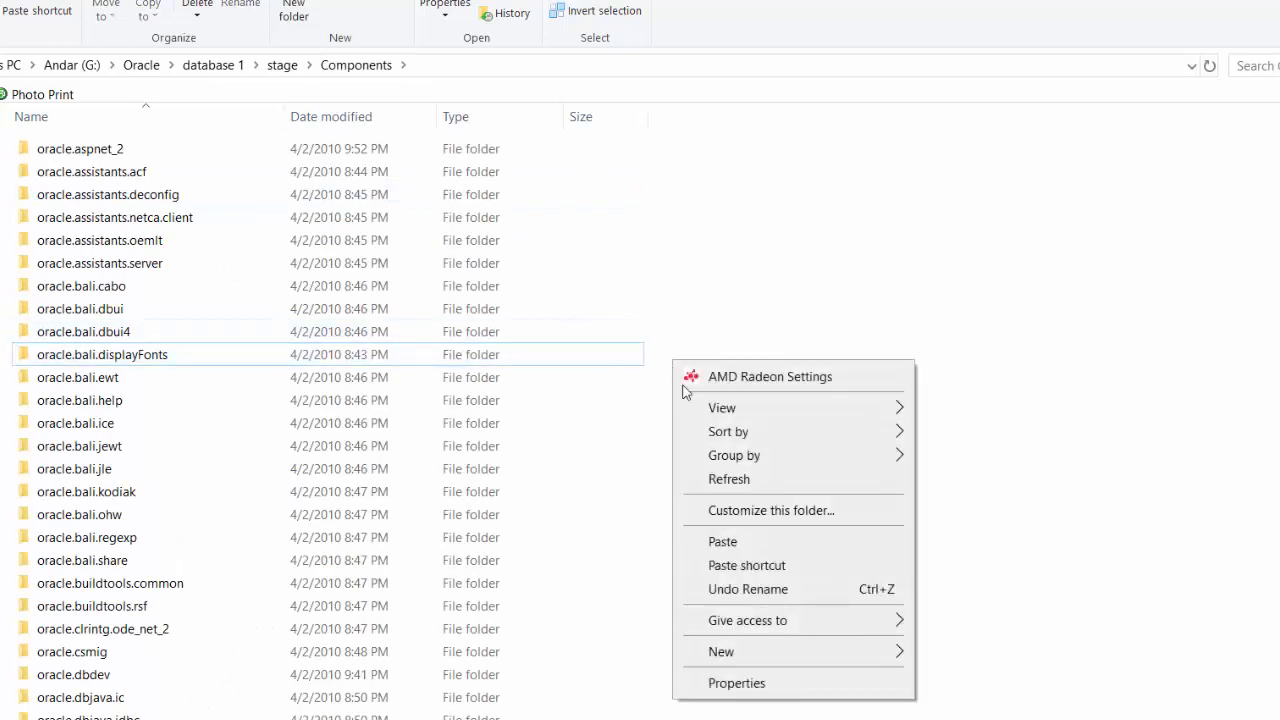
left_click(711, 542)
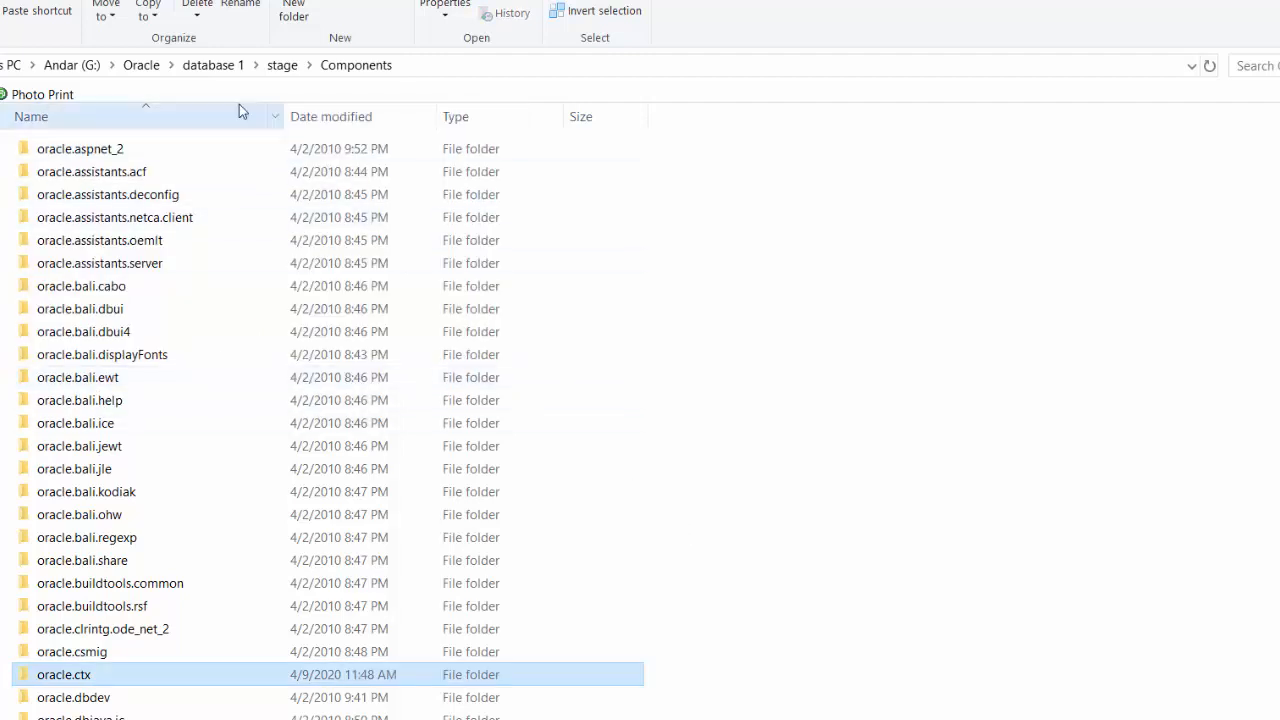
Step: Return to the database 1 folder and bring up the context menu for setup.exe
left_click(215, 75)
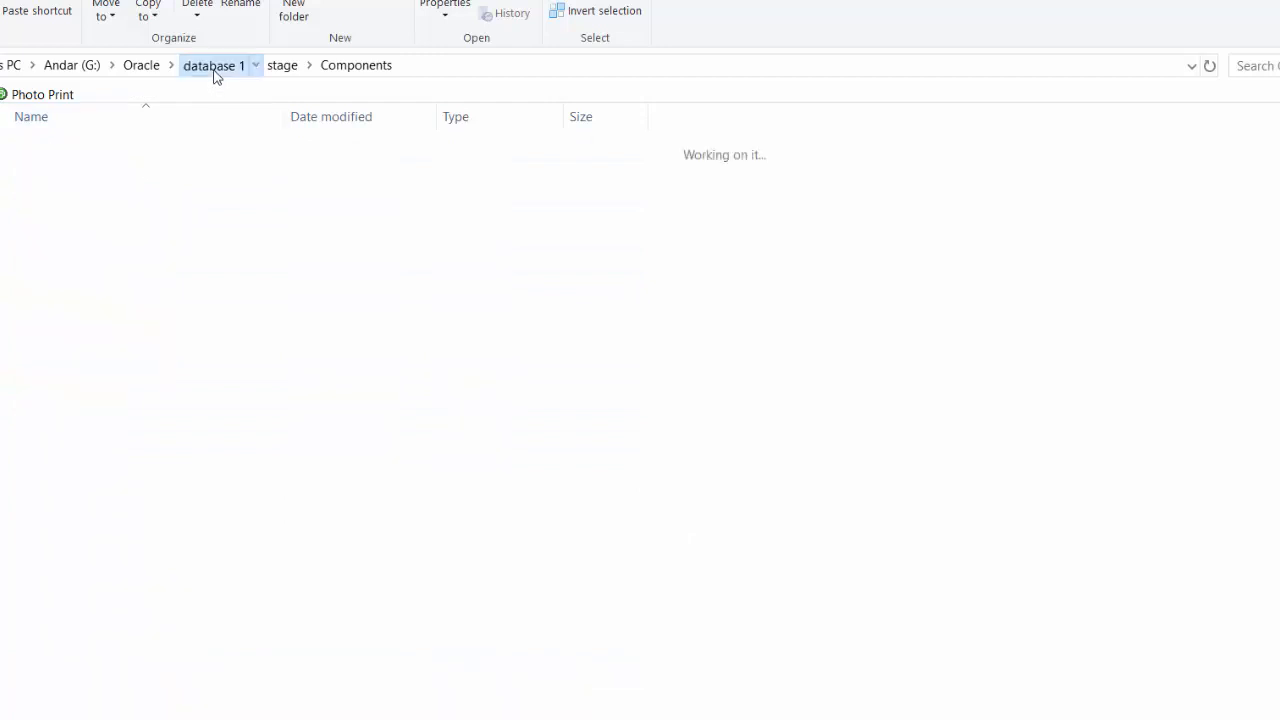
right_click(76, 243)
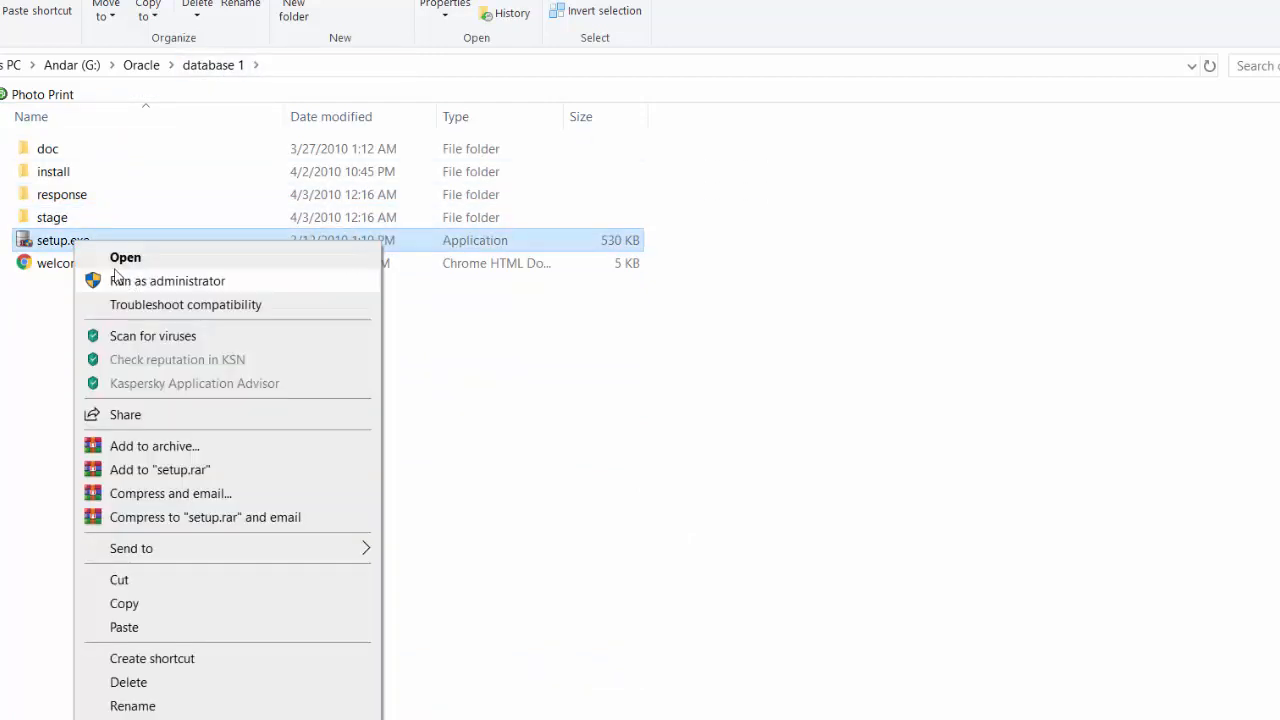
right_click(48, 247)
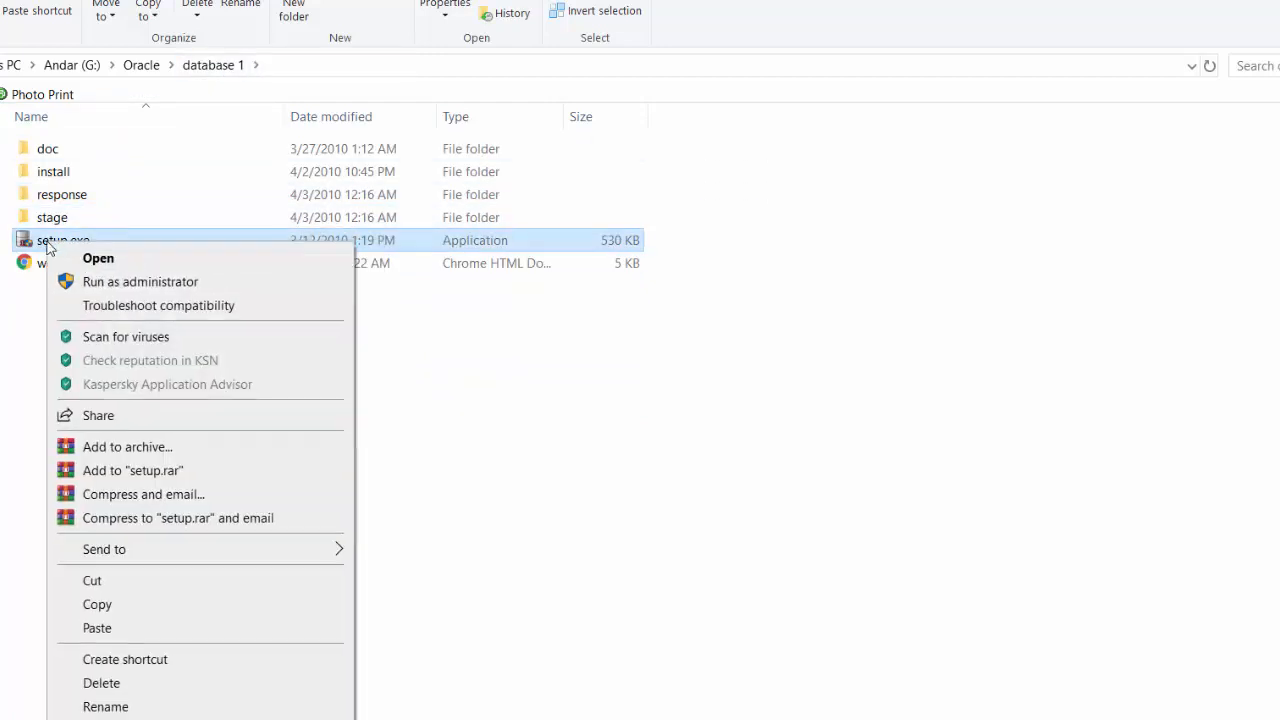
Step: Run setup.exe as administrator and skip security updates without an email address
left_click(95, 284)
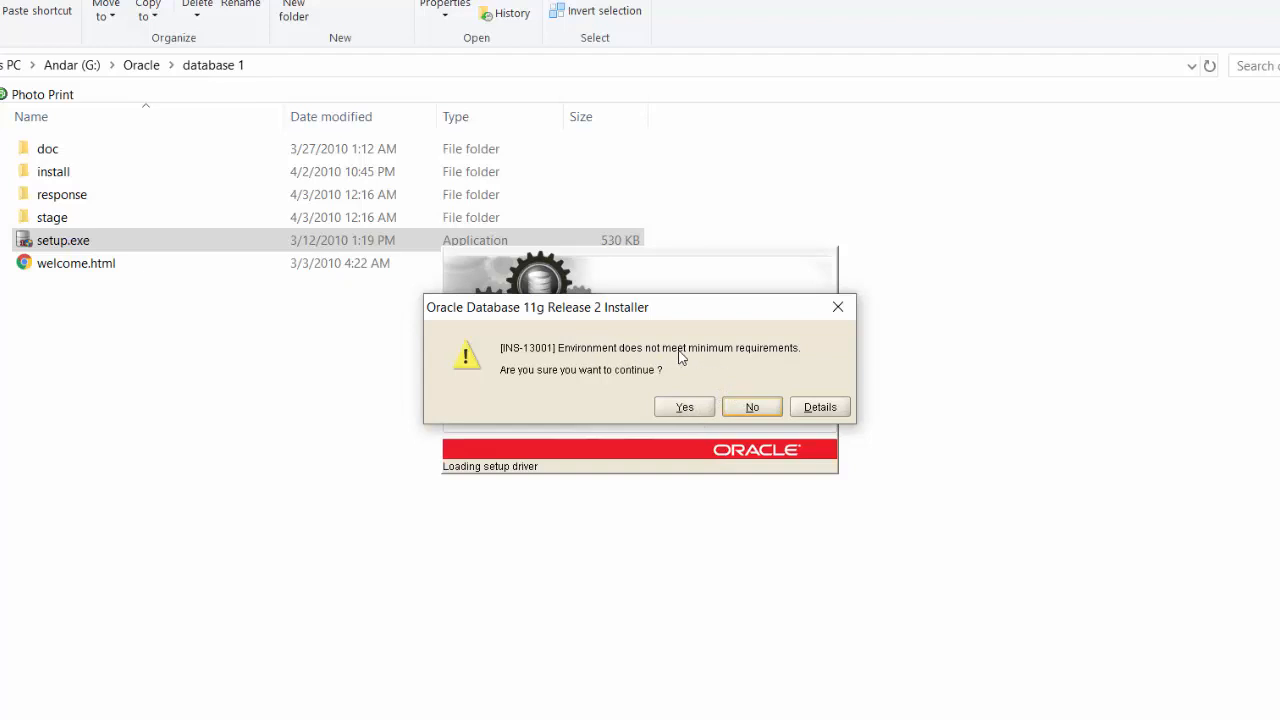
left_click(685, 408)
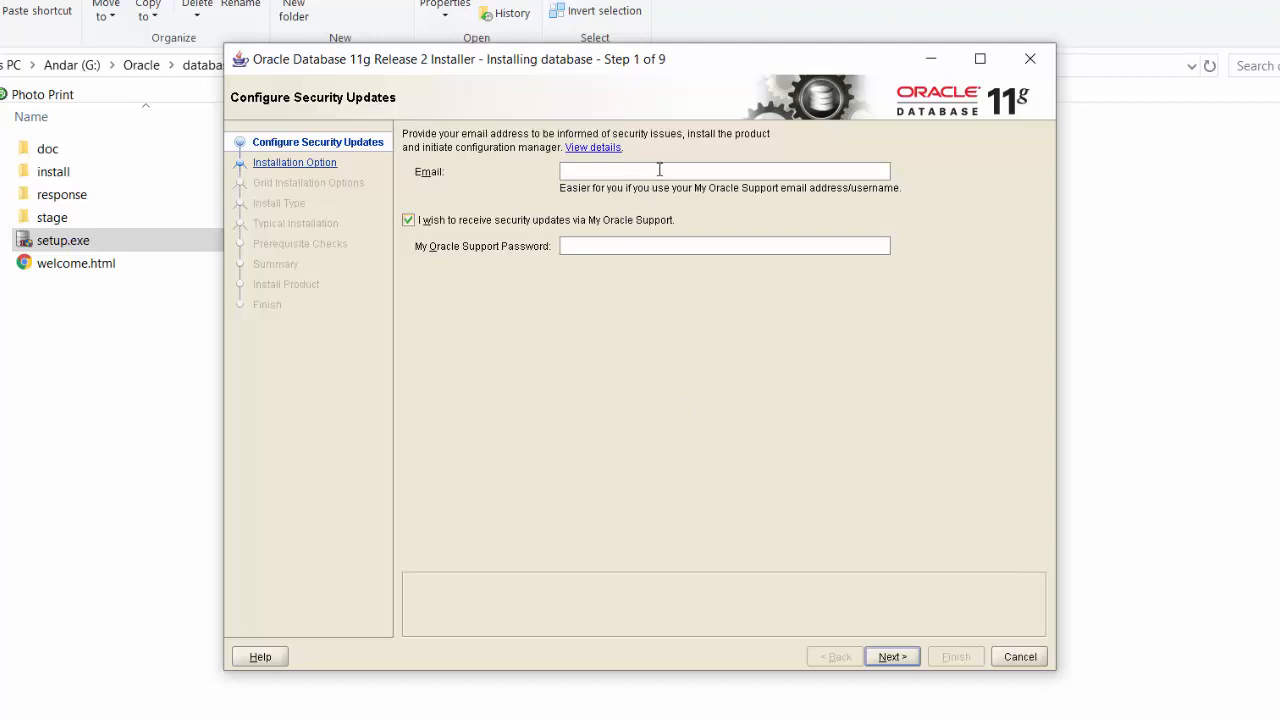
left_click(632, 220)
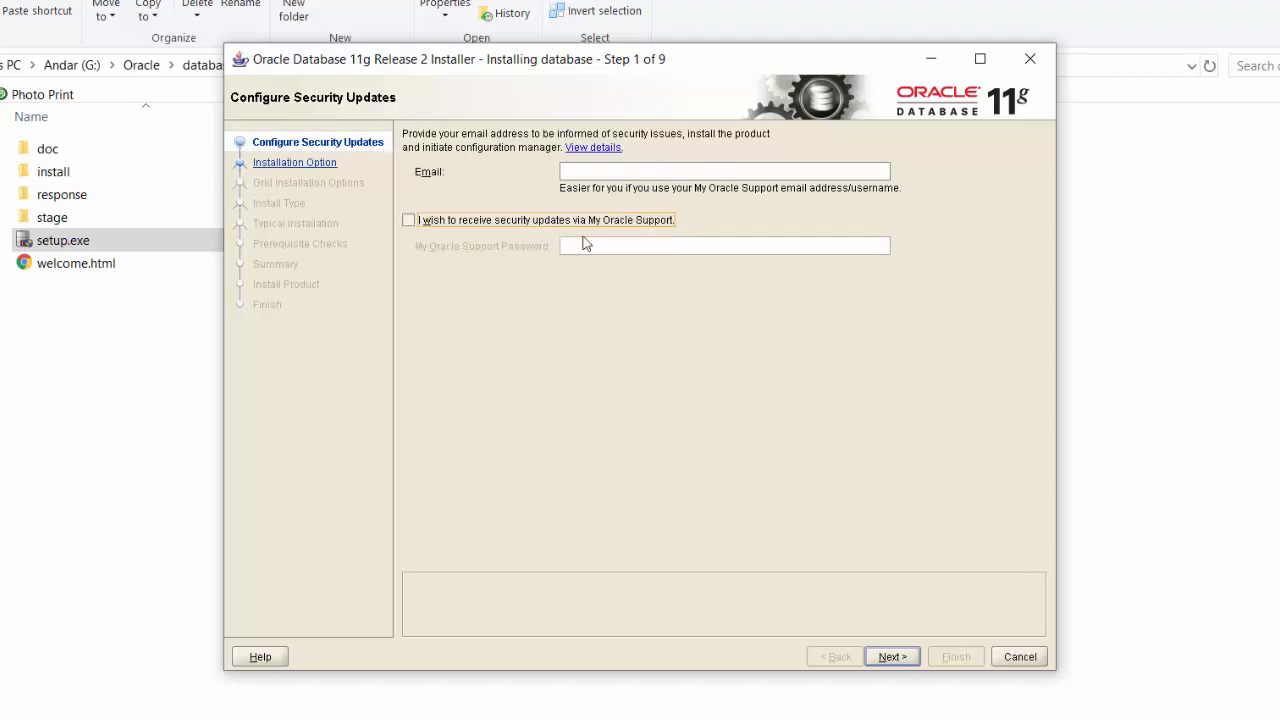
left_click(884, 657)
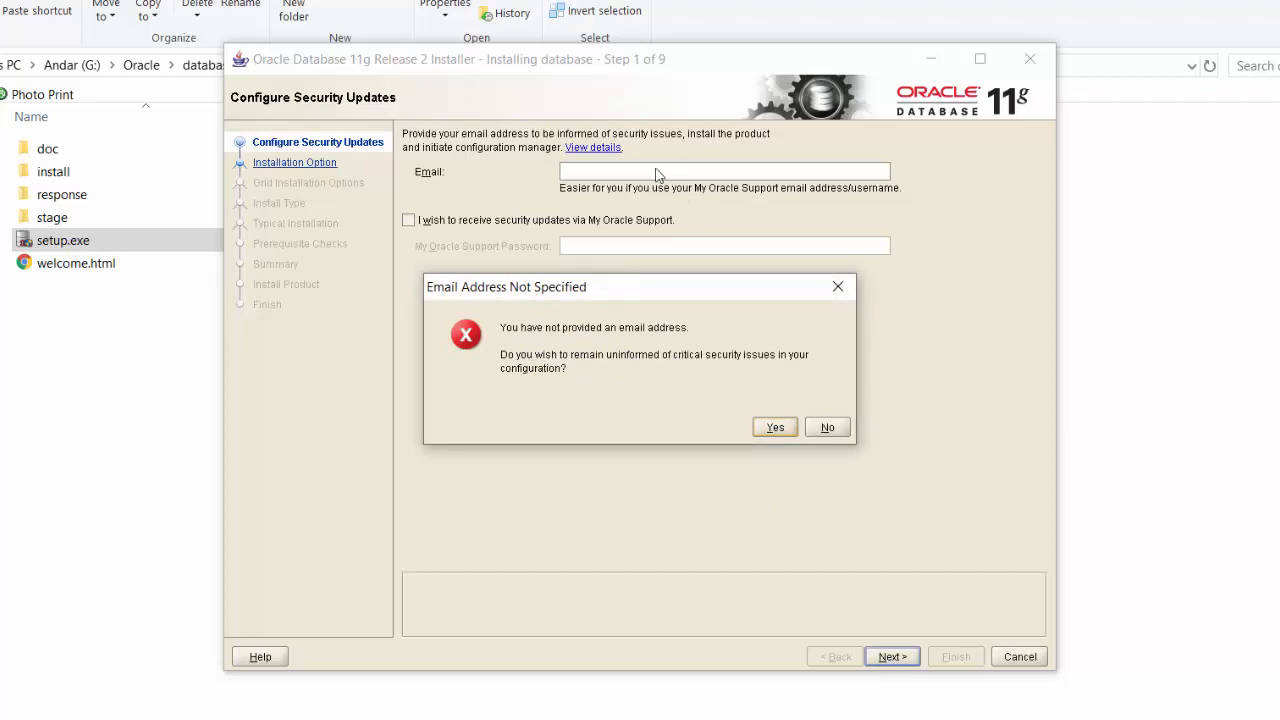
left_click(774, 428)
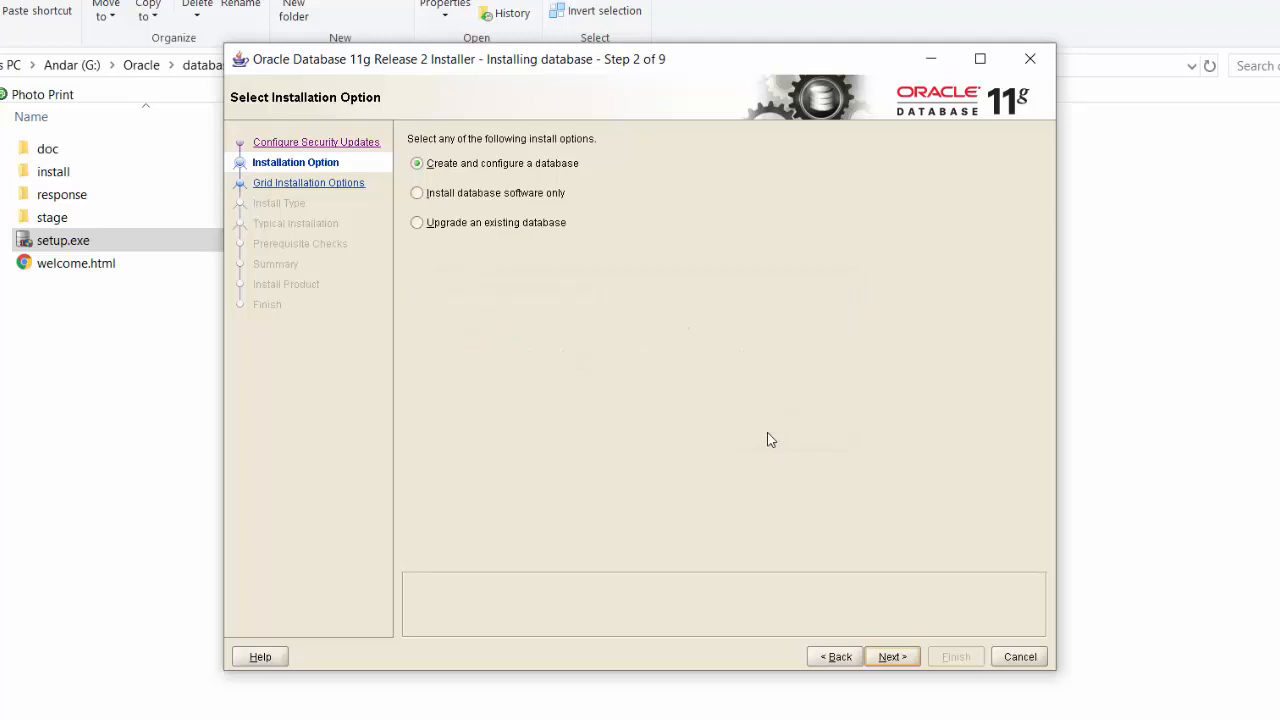
Step: Choose Create and configure a database, then Desktop Class
left_click(468, 197)
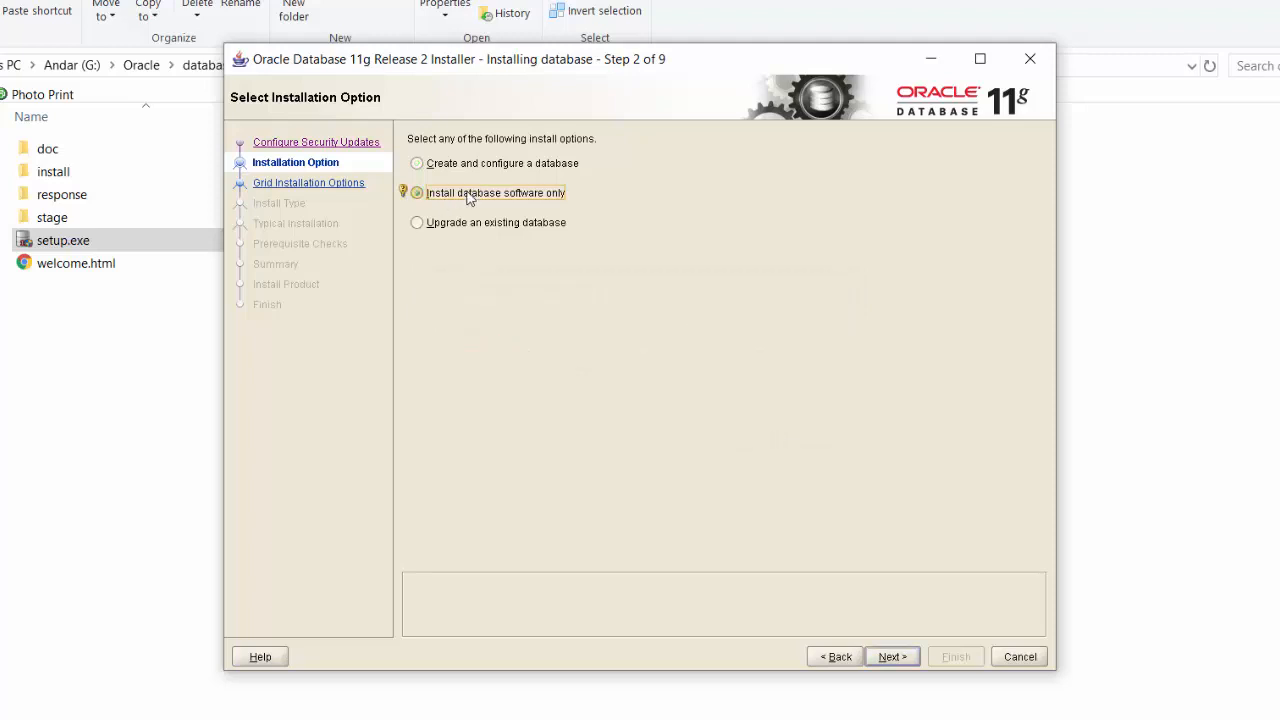
left_click(484, 224)
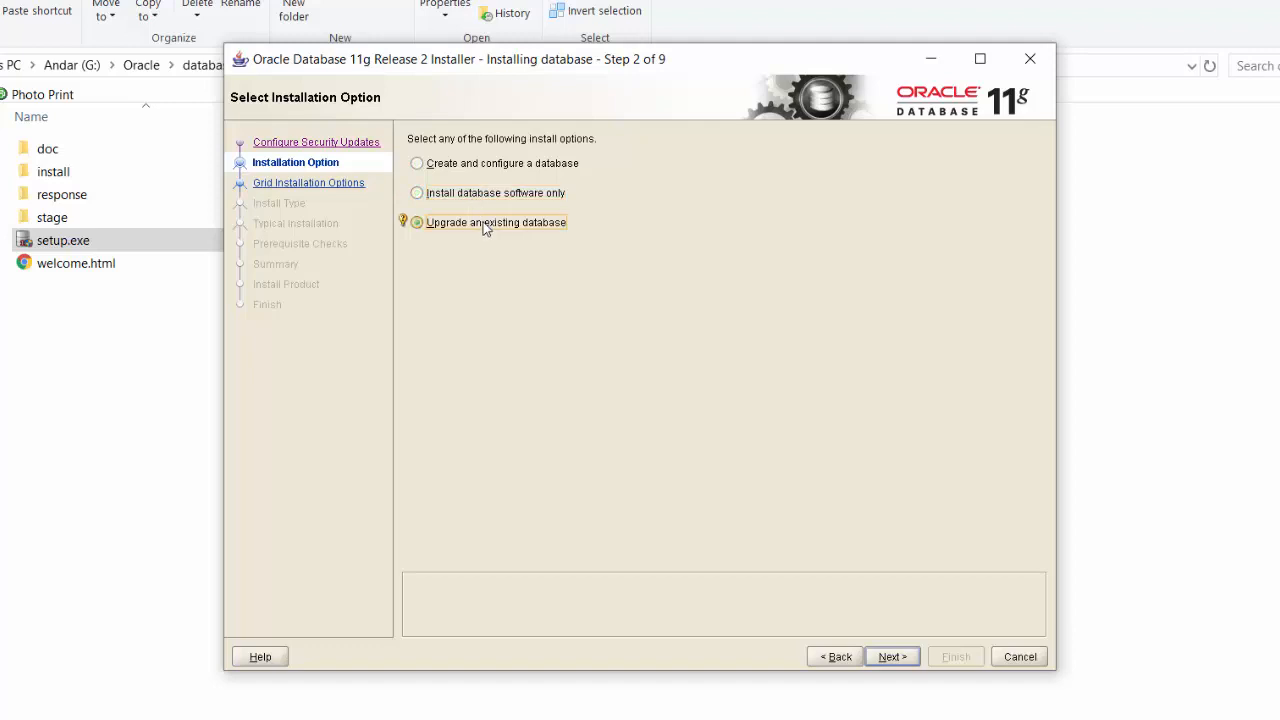
left_click(480, 165)
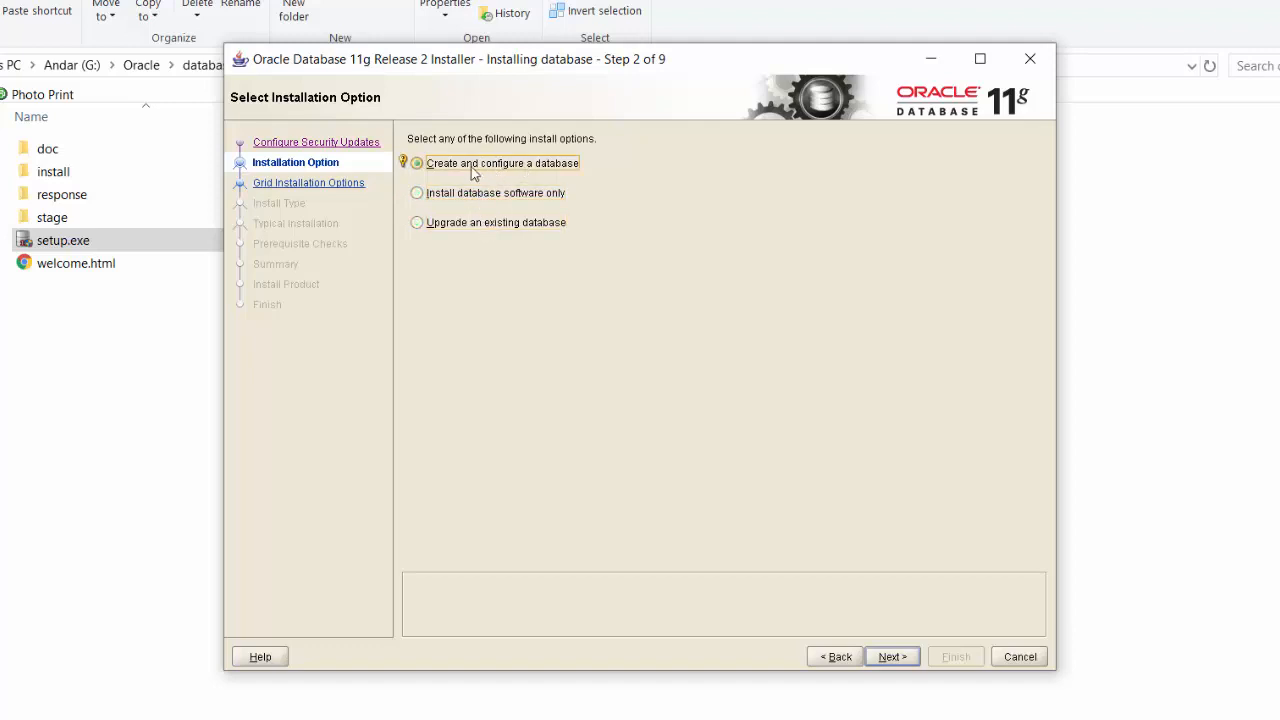
left_click(897, 663)
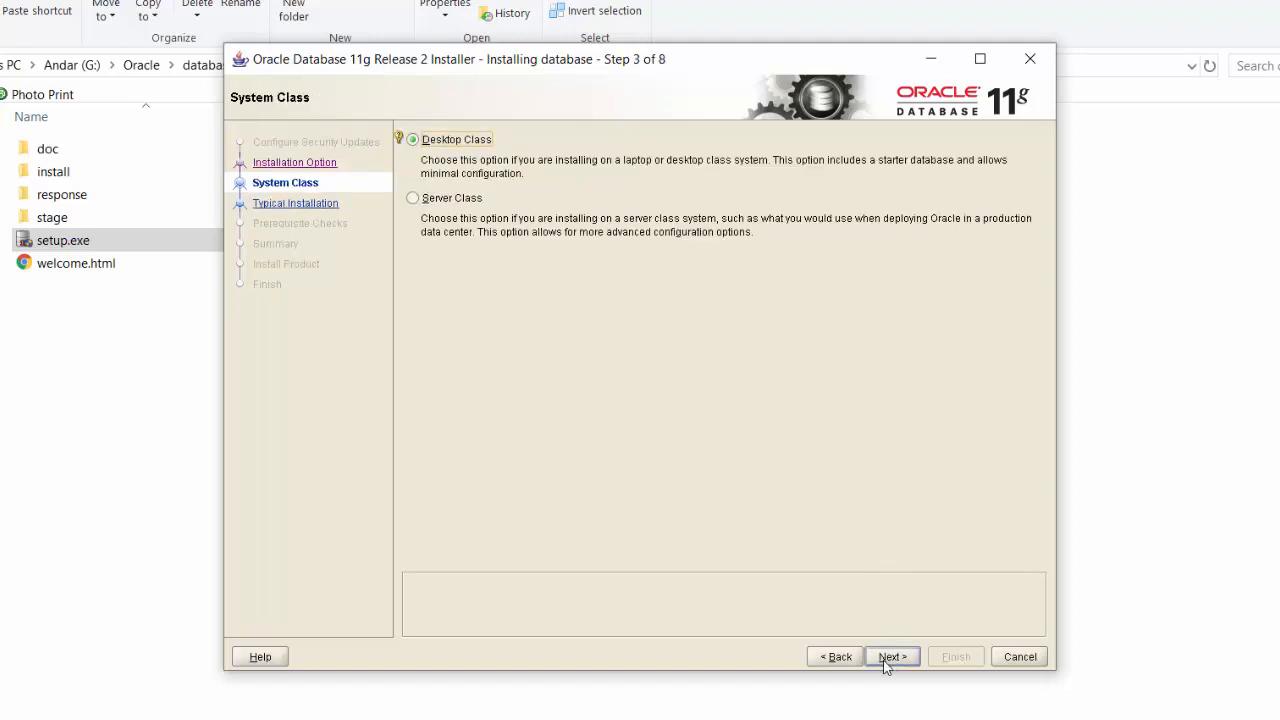
left_click(884, 663)
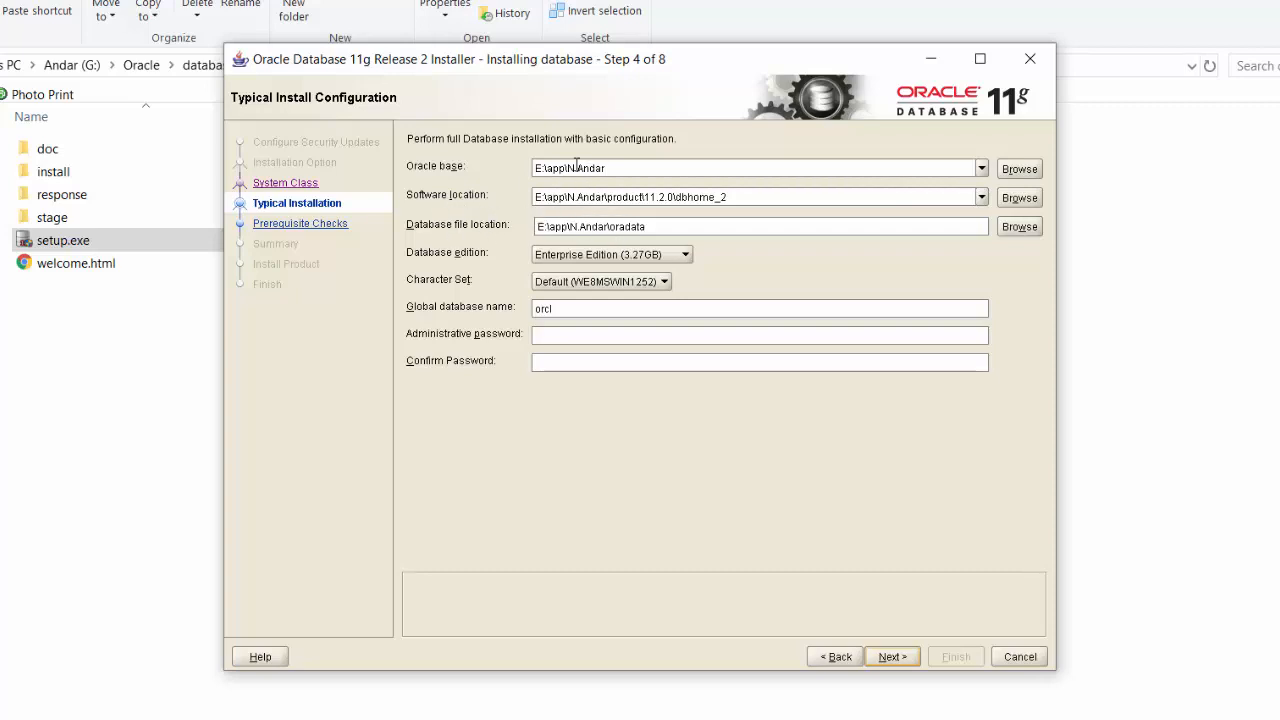
Step: Keep Enterprise Edition and database name orcl, entering the administrative password and its confirmation
left_click(597, 256)
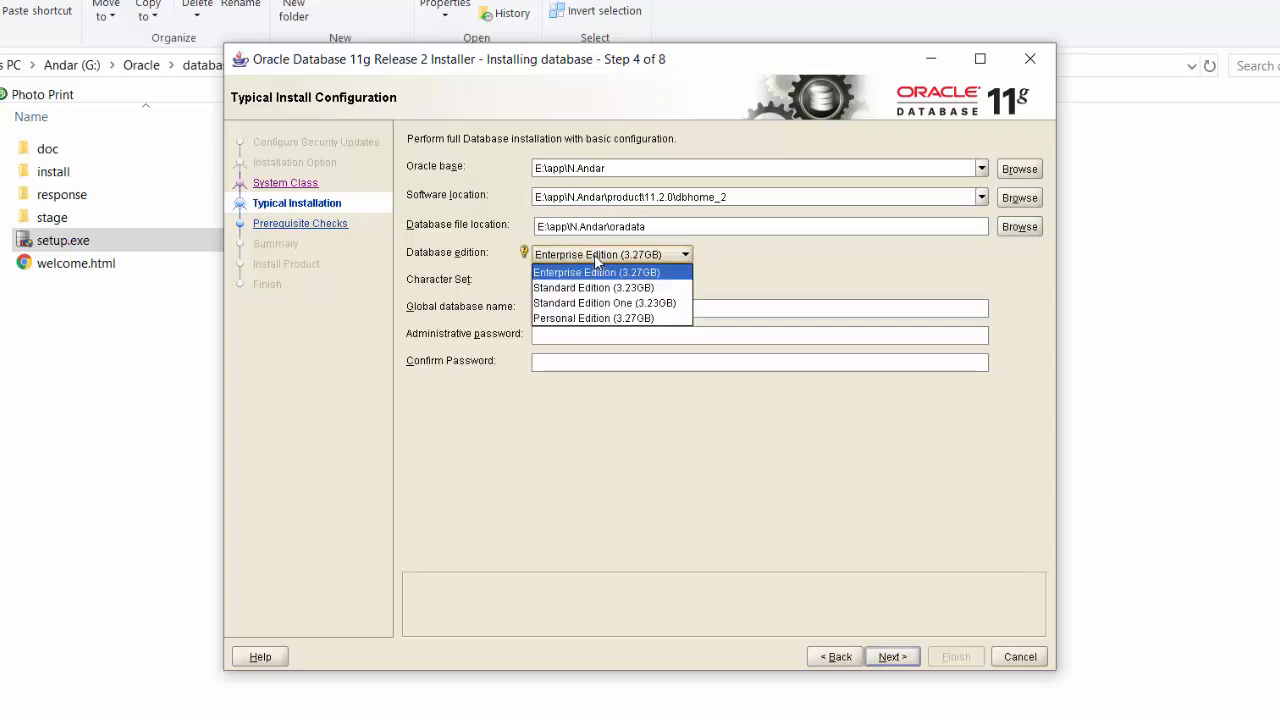
left_click(600, 272)
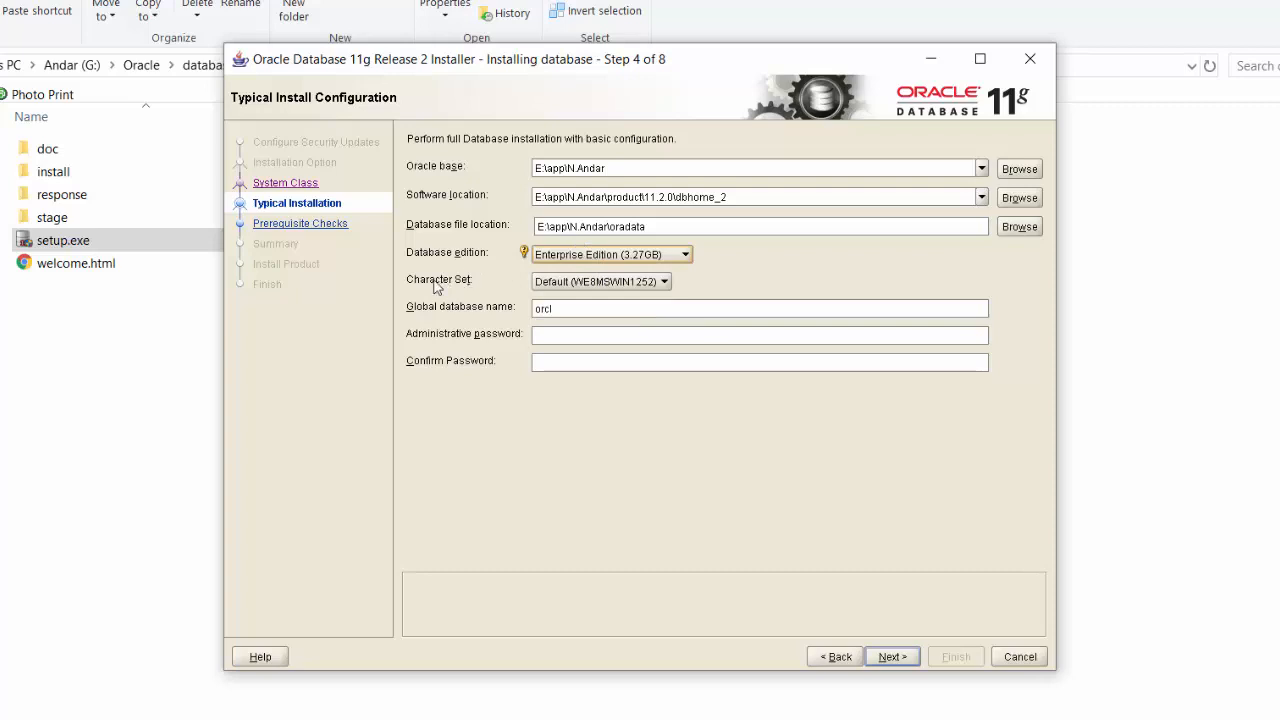
left_click(592, 283)
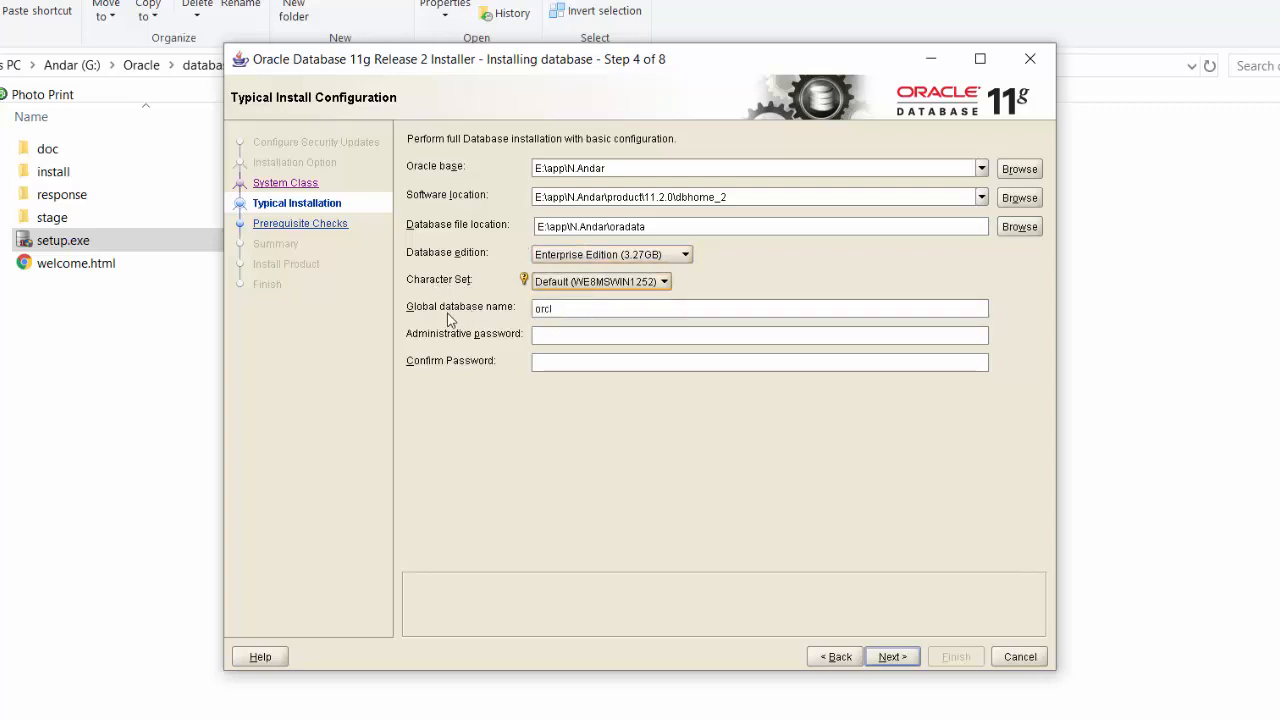
left_click(581, 310)
left_click(589, 336)
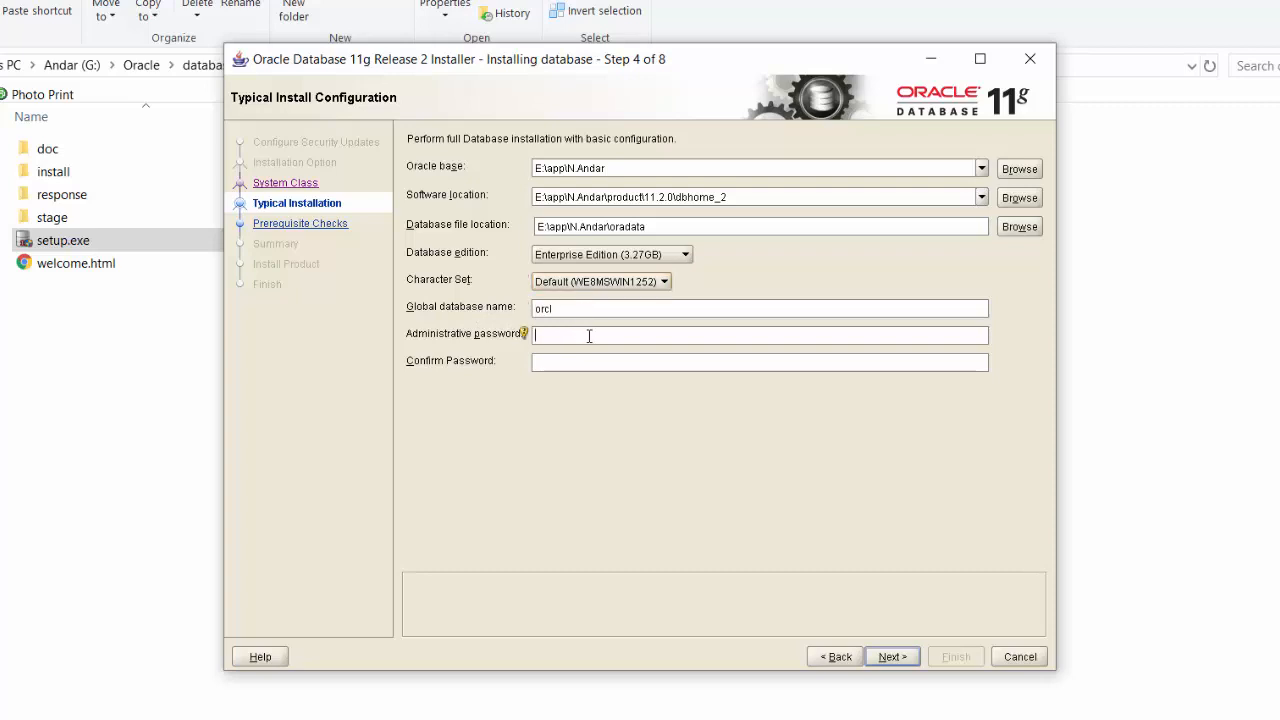
type("o")
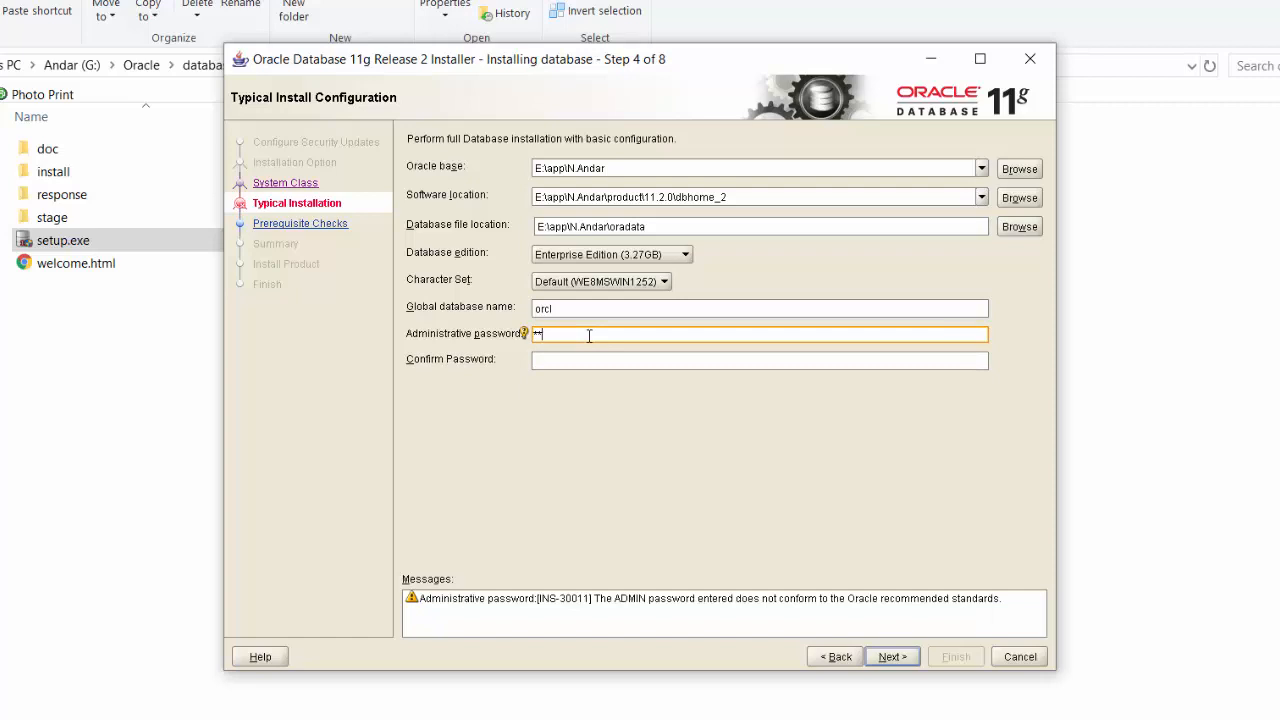
key("Tab")
type("orc")
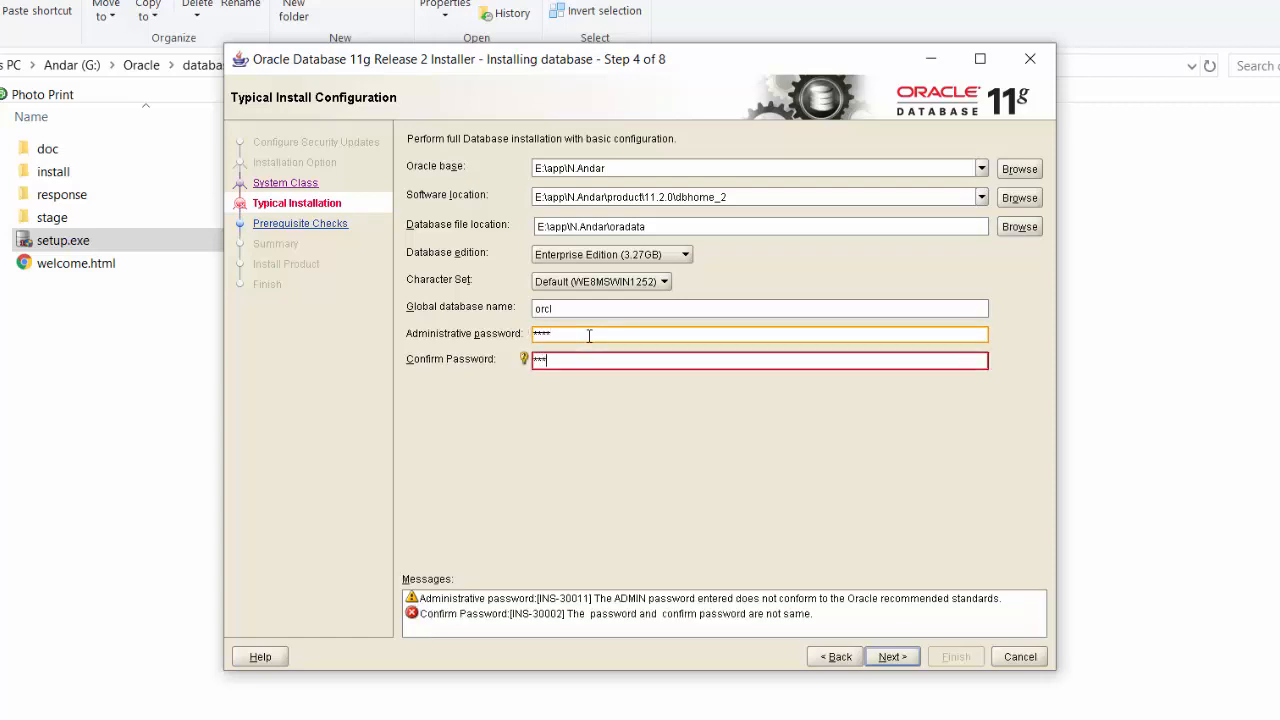
type("l")
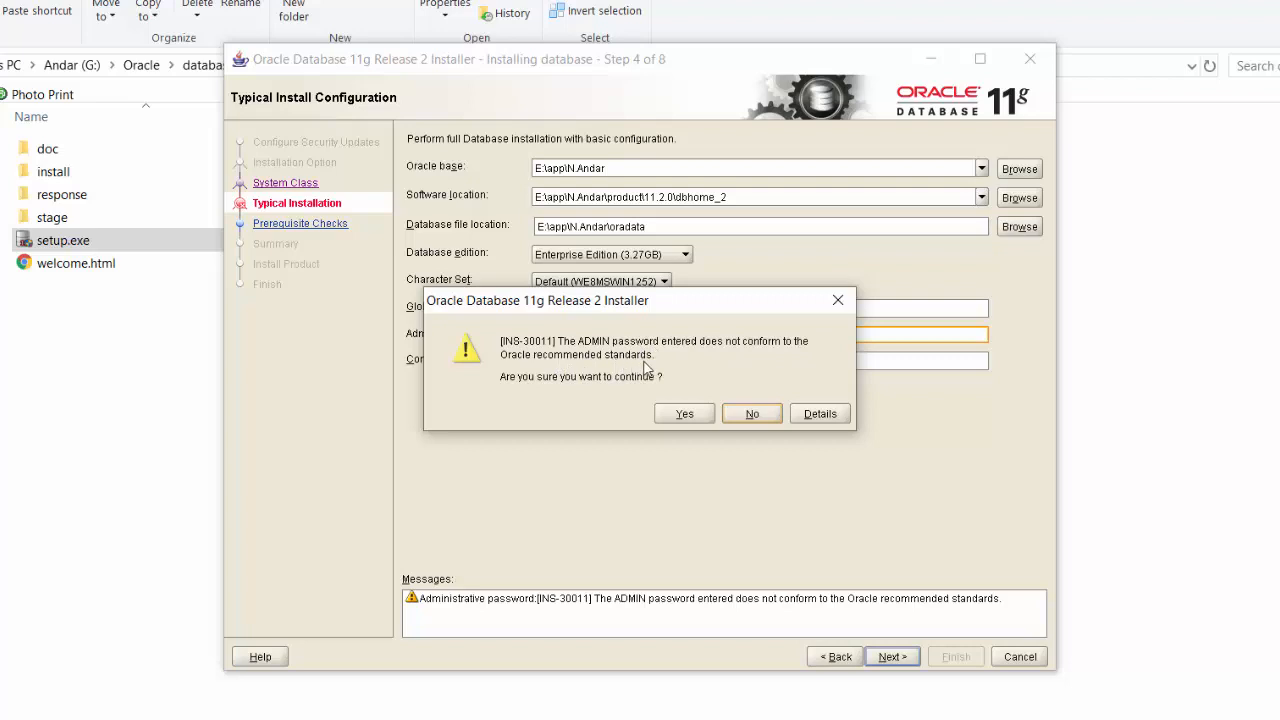
Step: Accept the INS-30011 password warning and start the installation from the Summary page
left_click(686, 415)
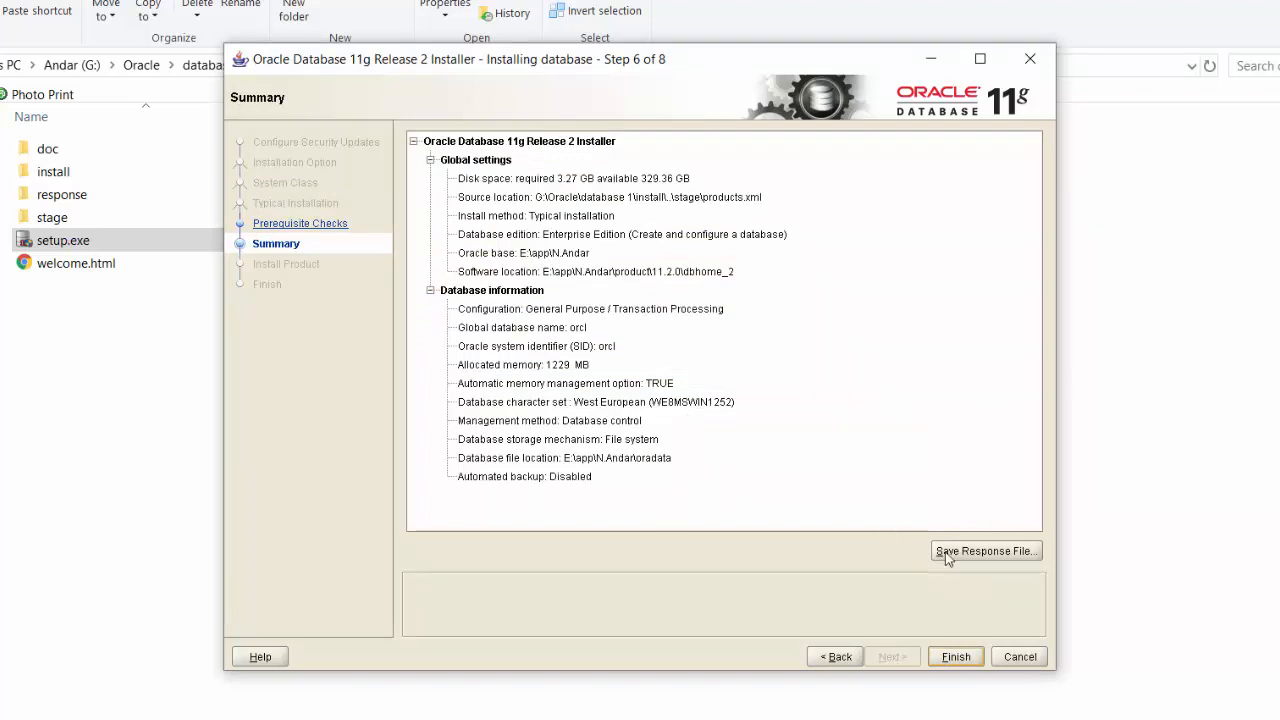
left_click(956, 658)
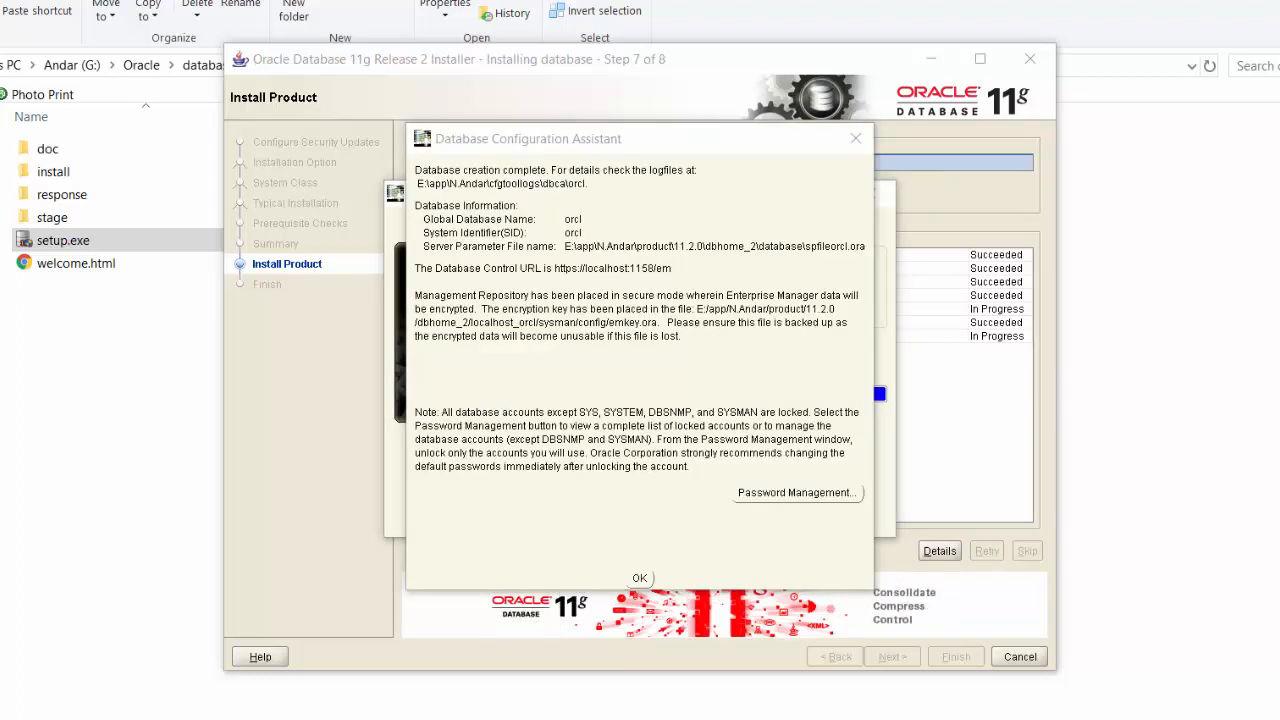
Step: In Password Management, unlock the HR account and set and confirm its new password
left_click(808, 495)
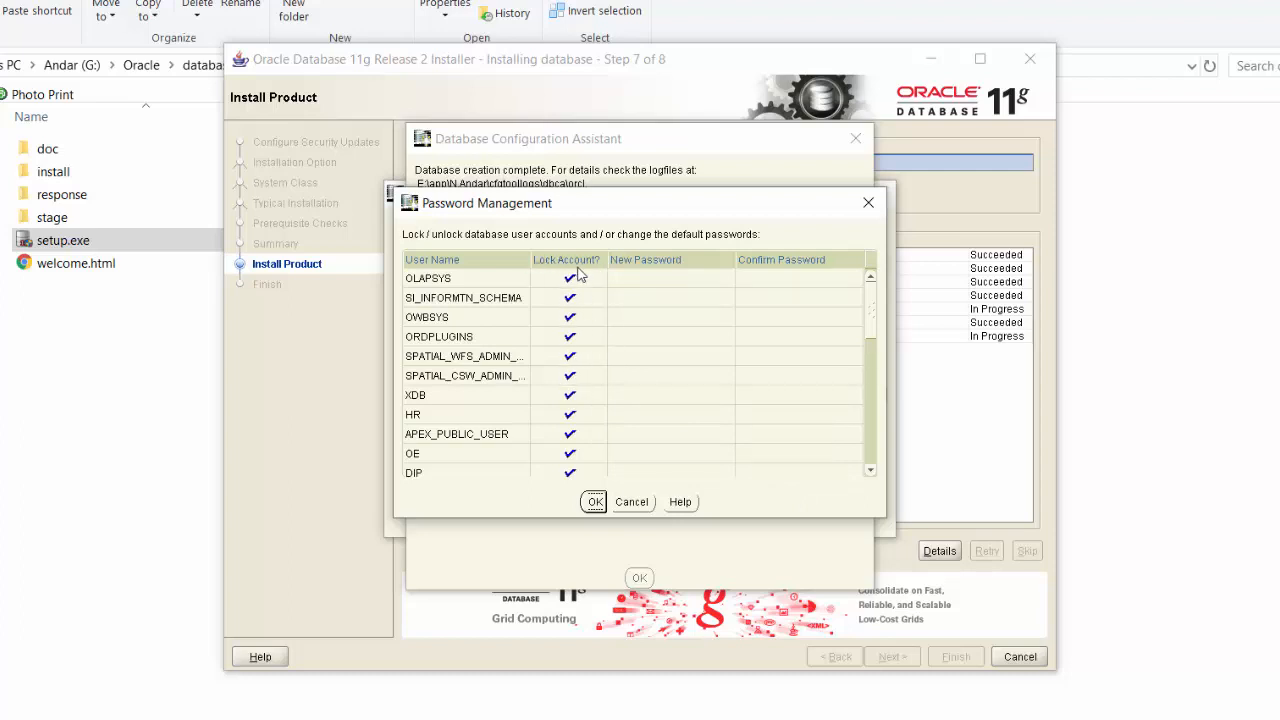
left_click(570, 416)
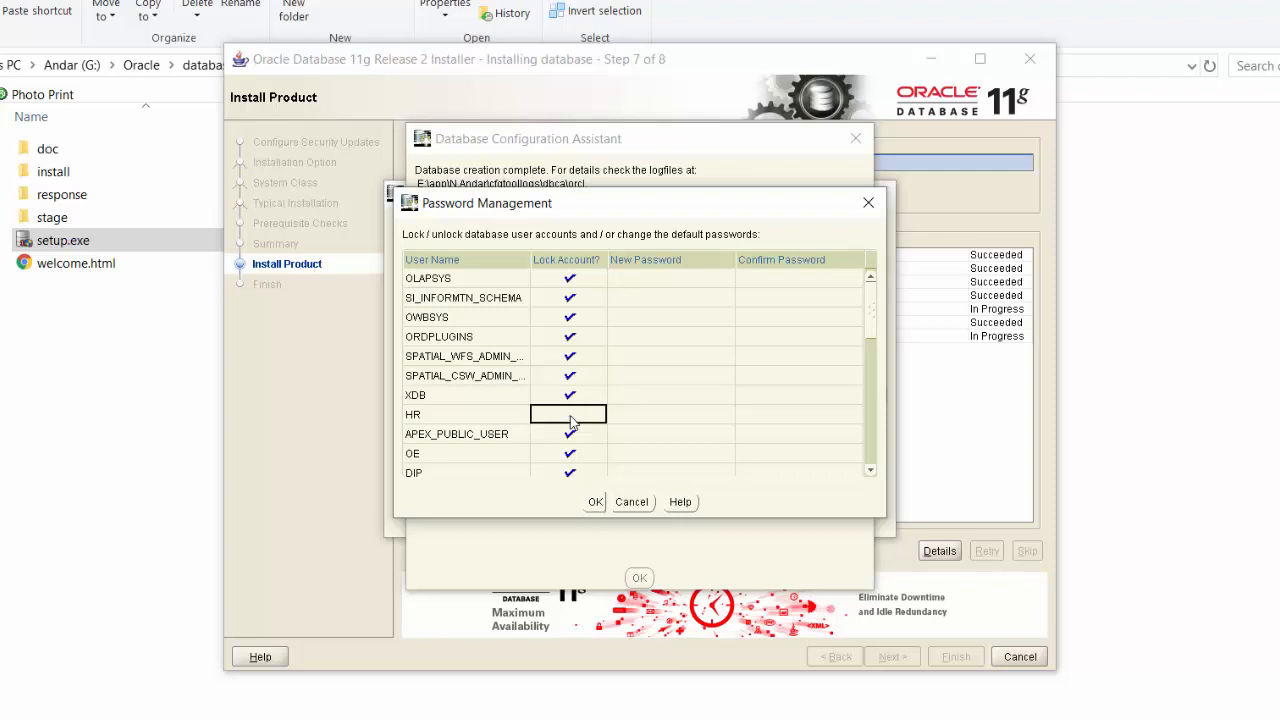
left_click(638, 415)
type("hr")
left_click(752, 415)
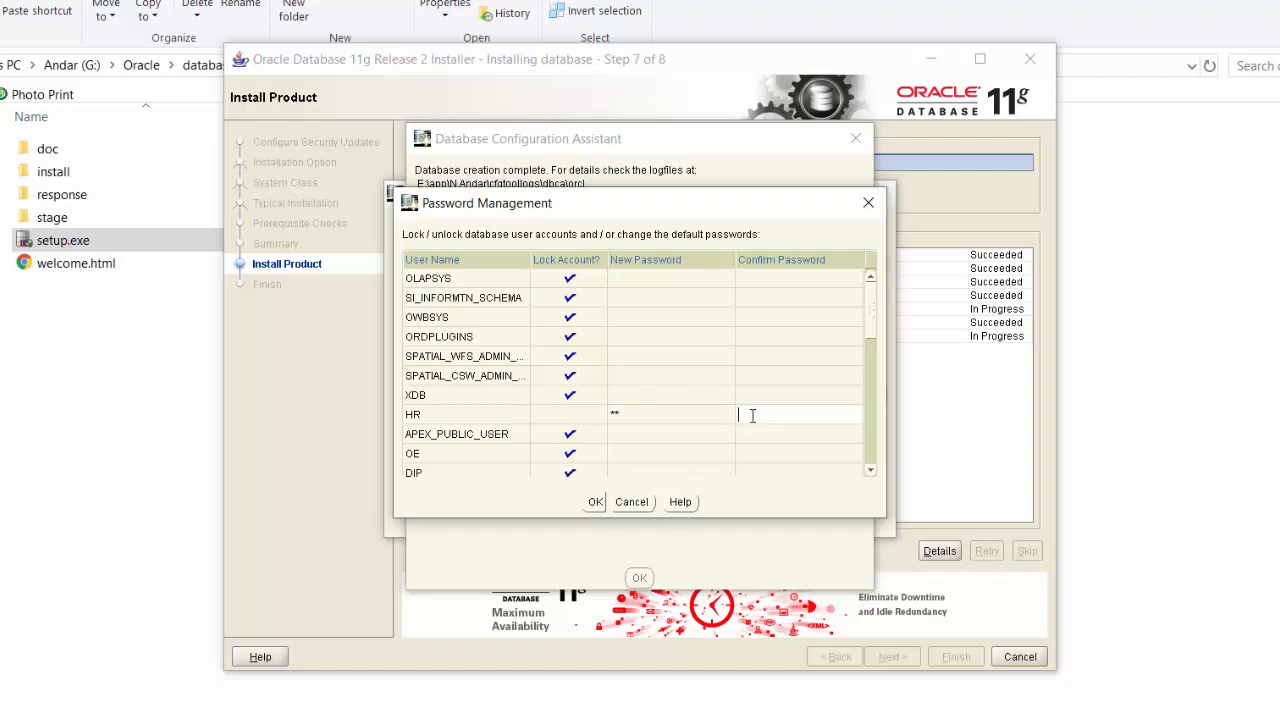
type("hr")
Step: Unlock the SCOTT account with a new confirmed password and apply the changes
left_click_drag(874, 330, 882, 437)
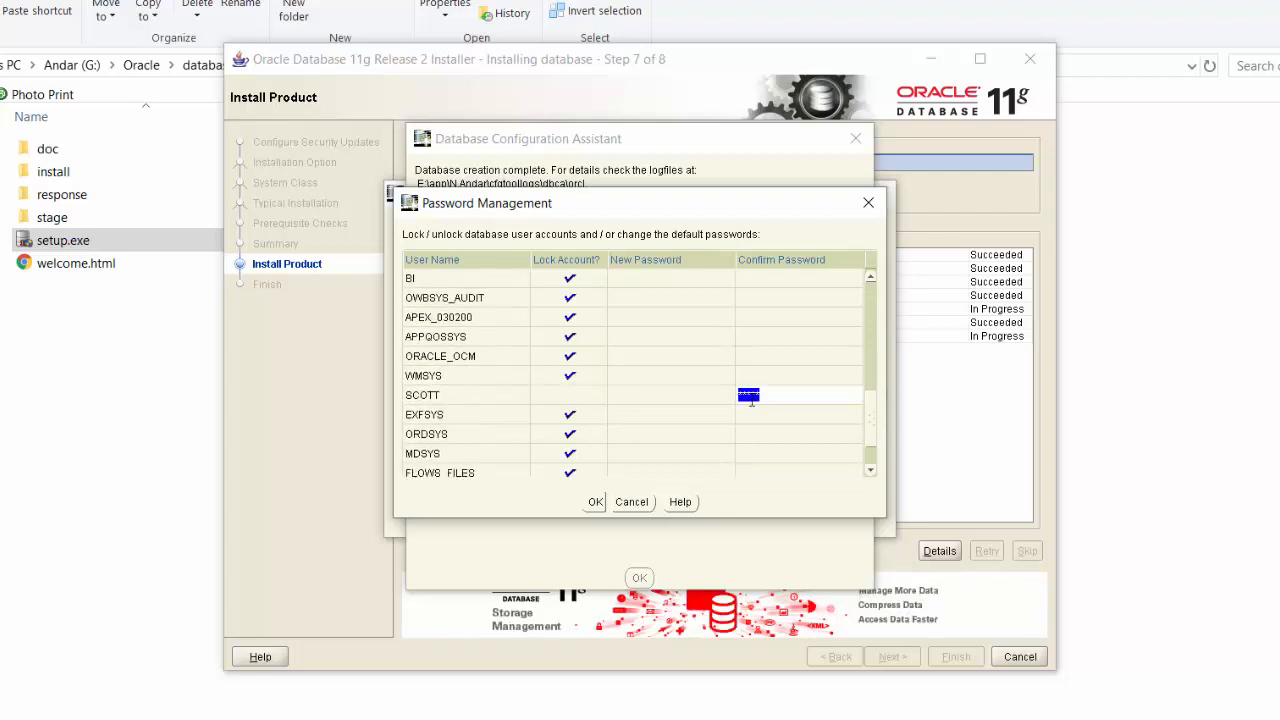
key("BackSpace")
left_click(566, 397)
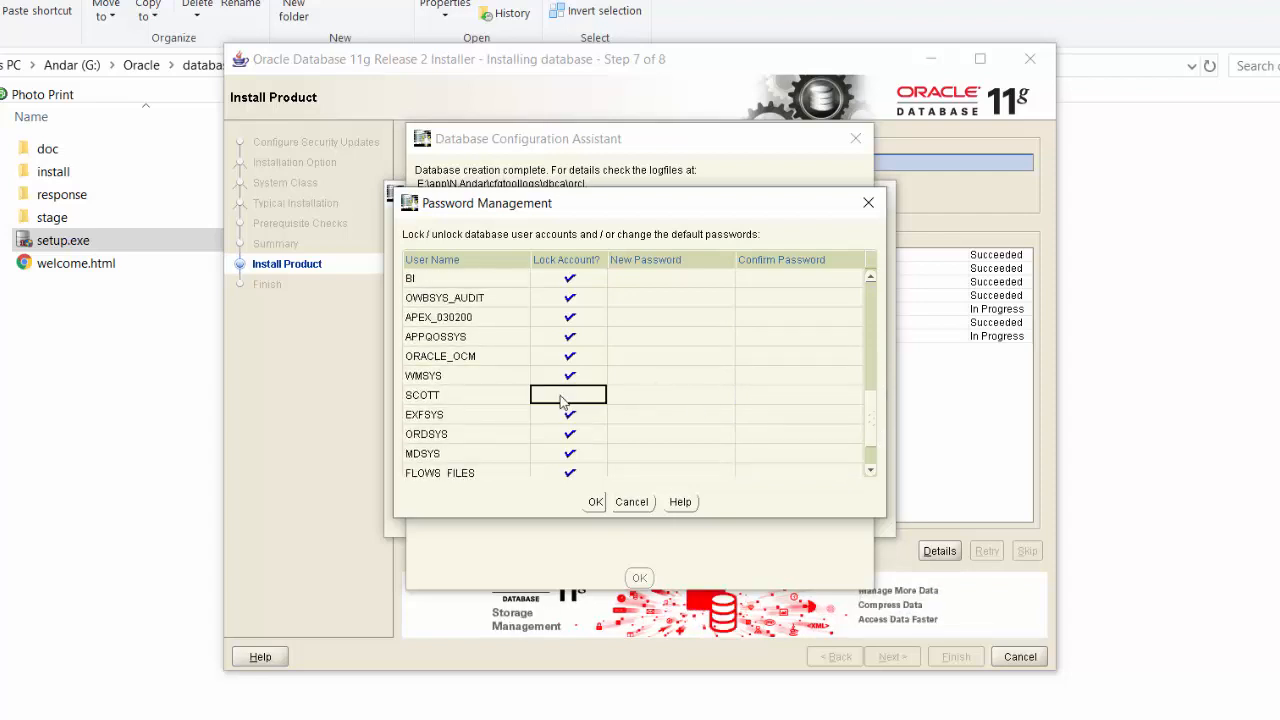
left_click(563, 400)
left_click(630, 396)
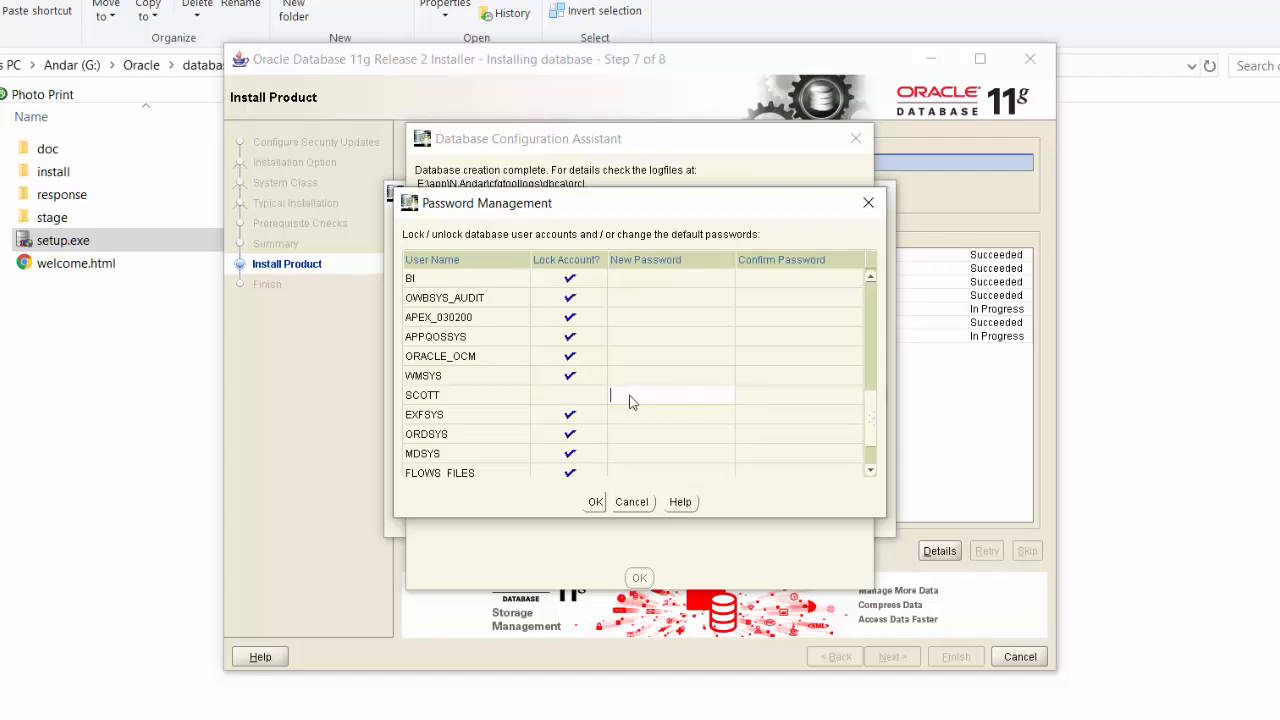
left_click(569, 398)
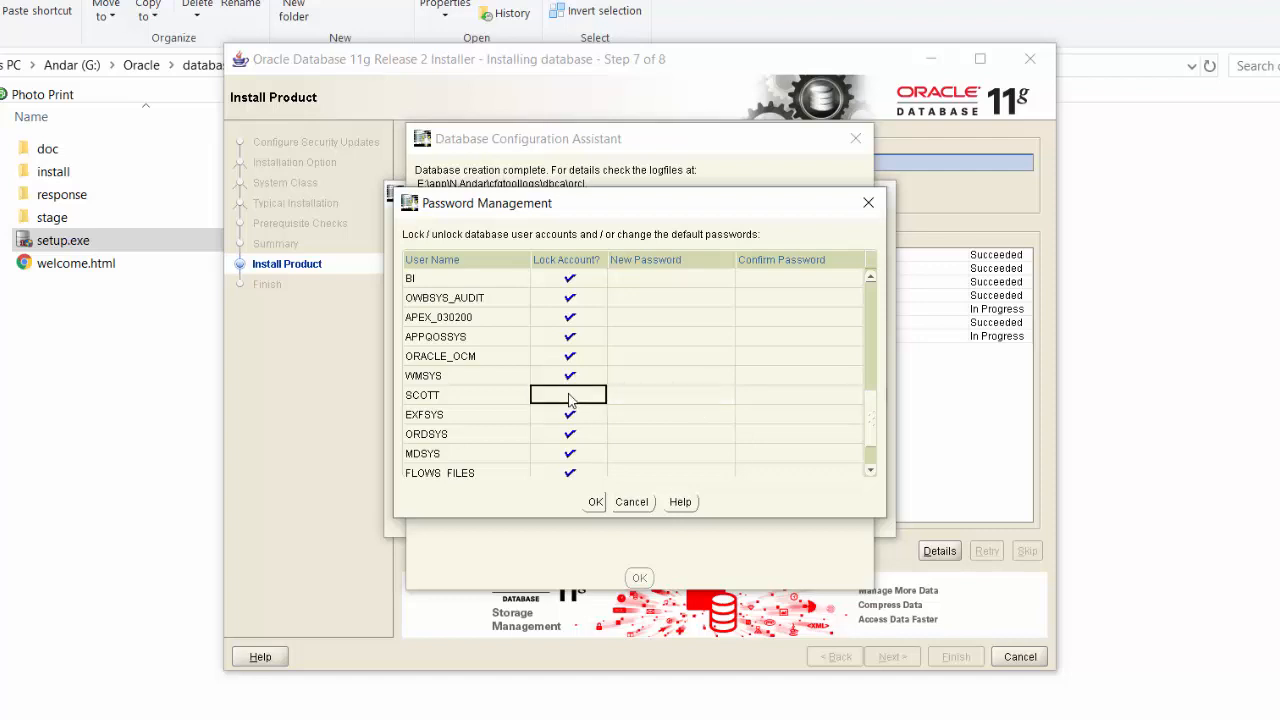
left_click(640, 395)
type("tiger")
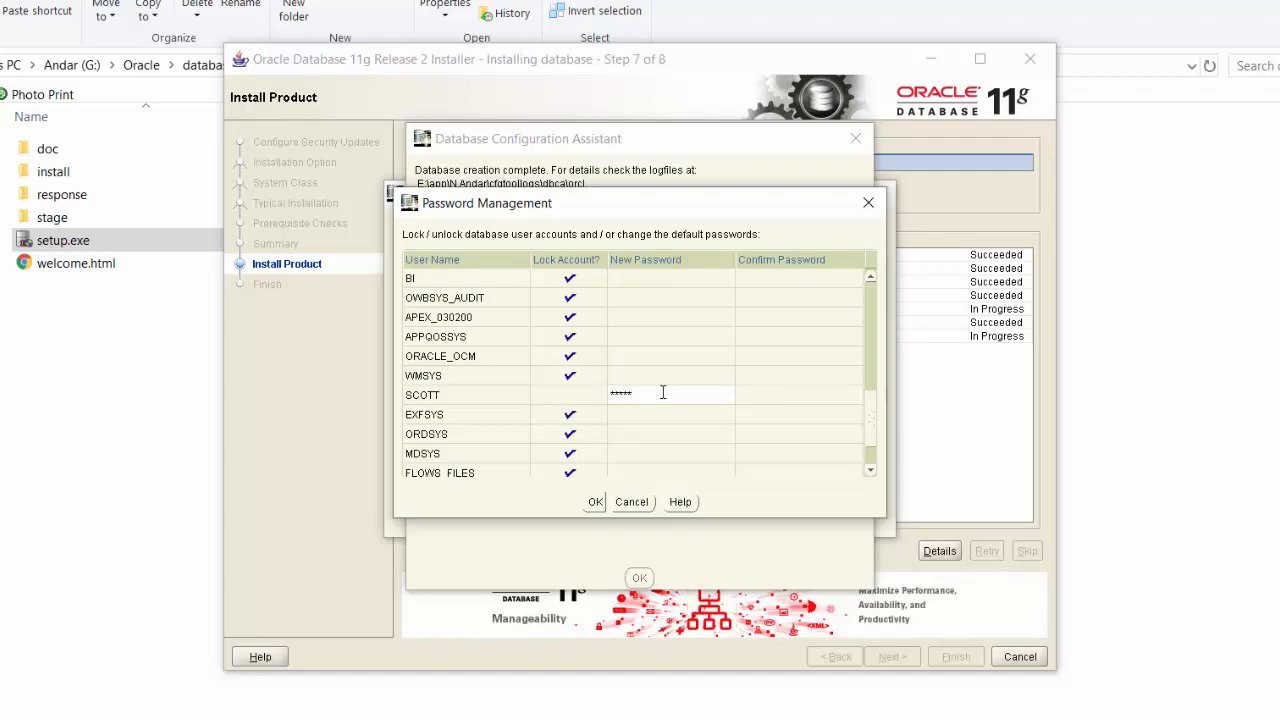
left_click(763, 397)
type("tiger")
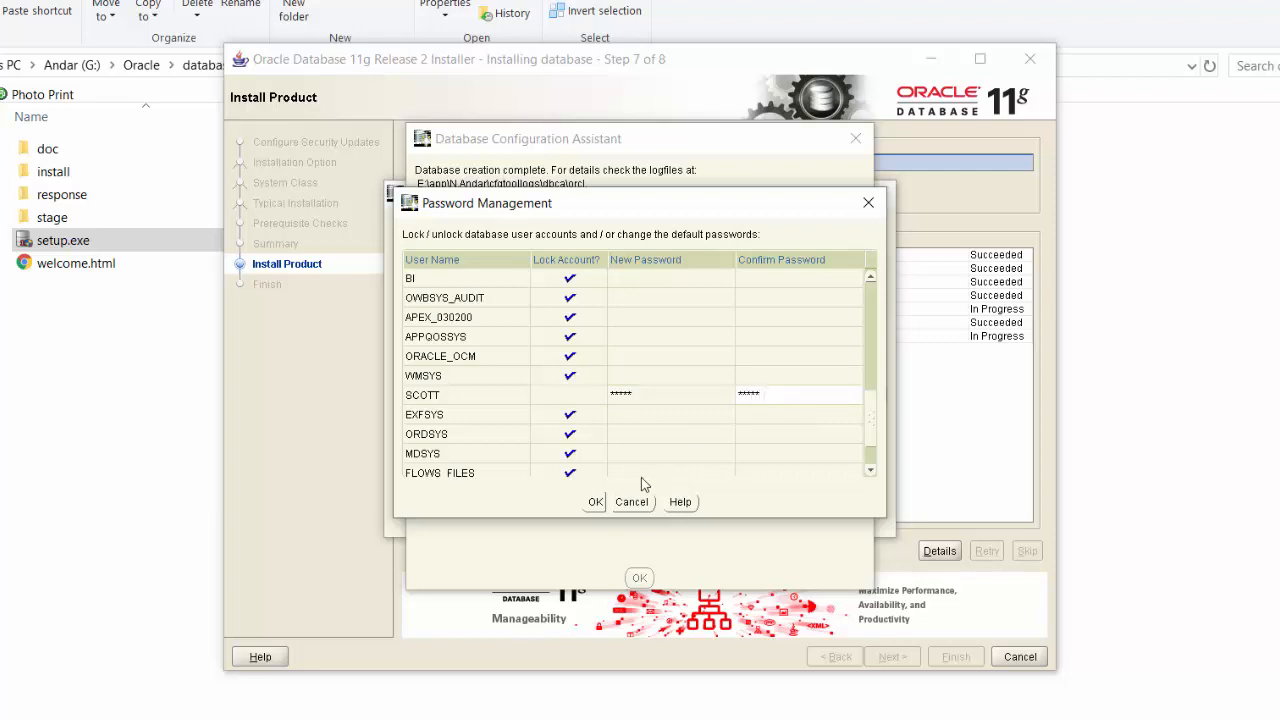
left_click(594, 503)
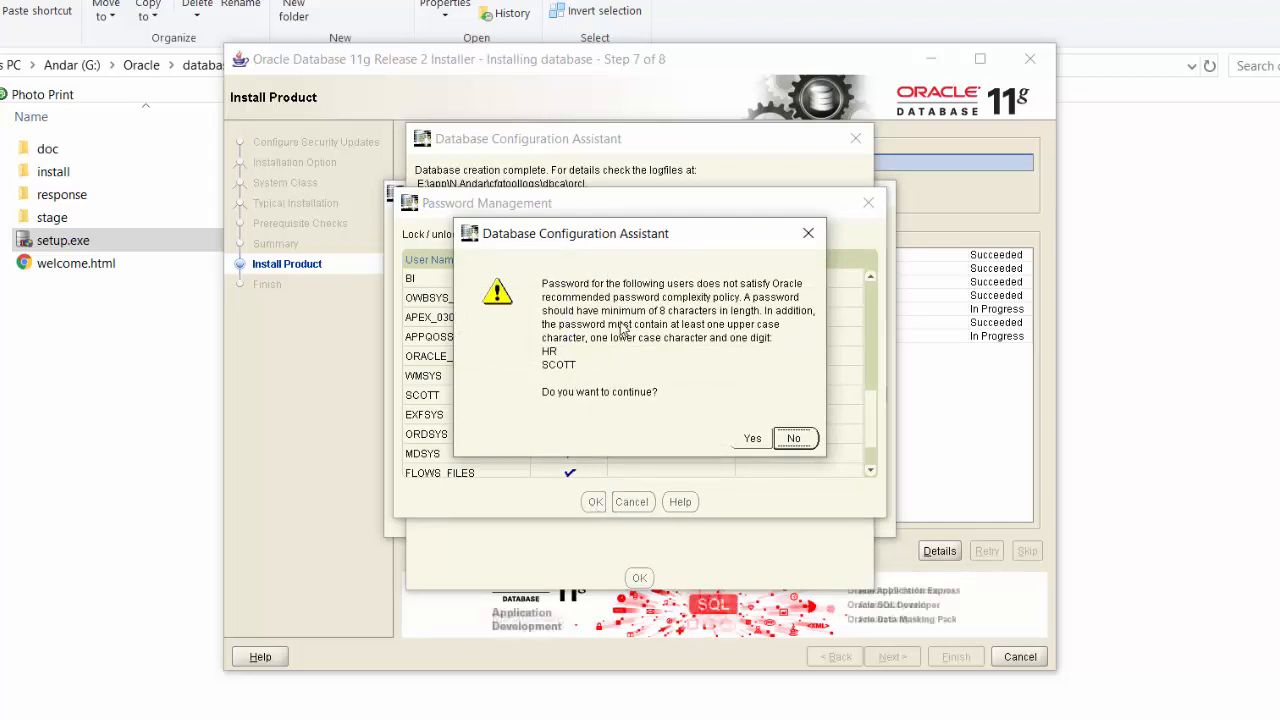
Step: Accept the weak-password warning, dismiss the DBCA summary, and close the finished installer
left_click(754, 440)
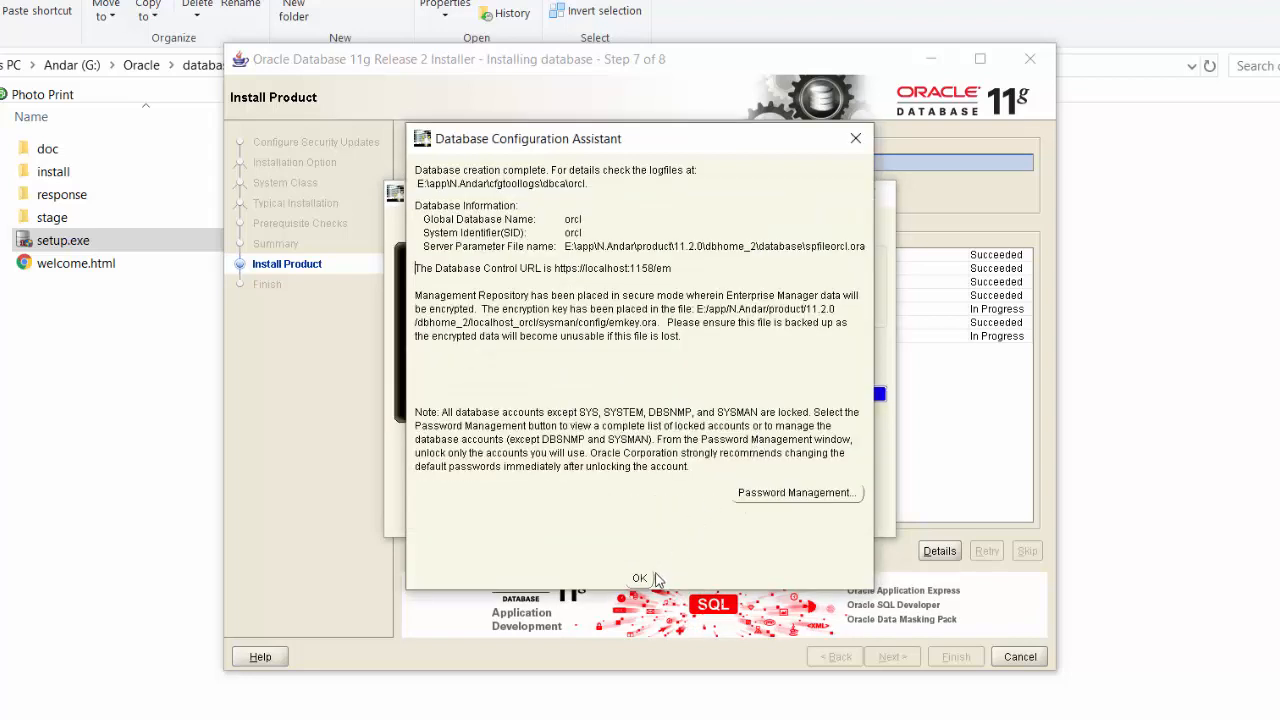
left_click(640, 578)
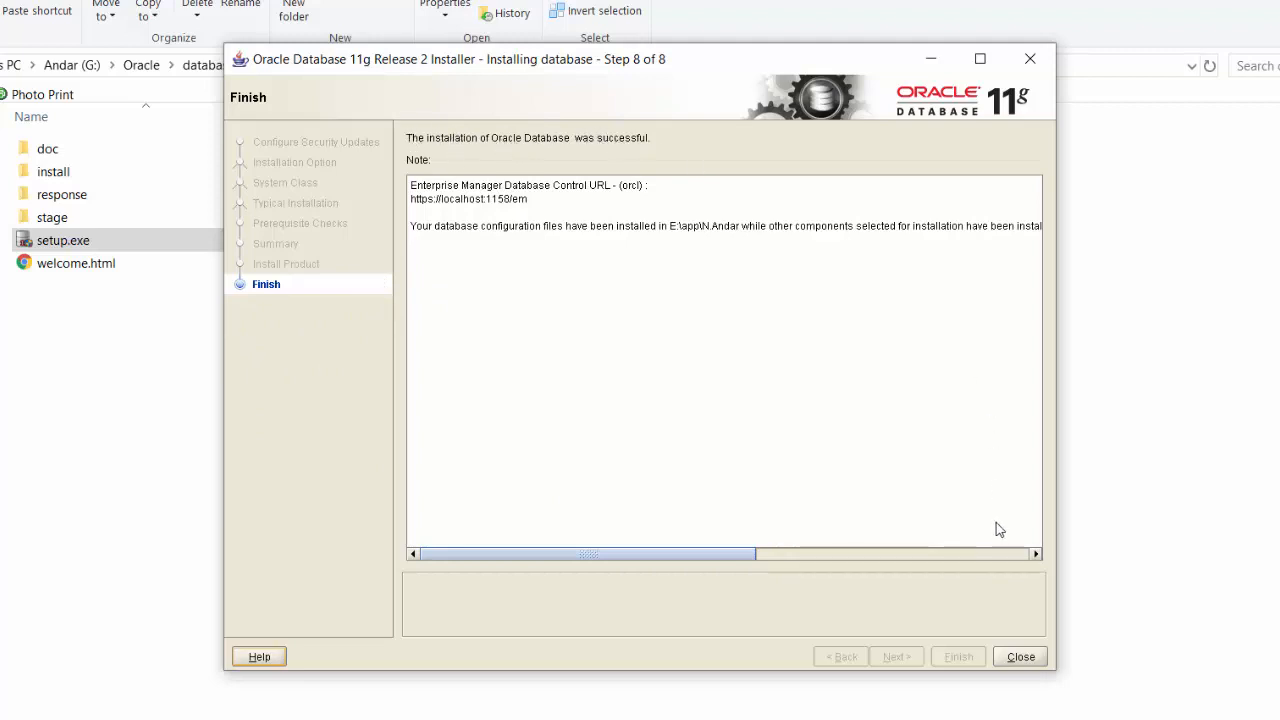
left_click(1020, 657)
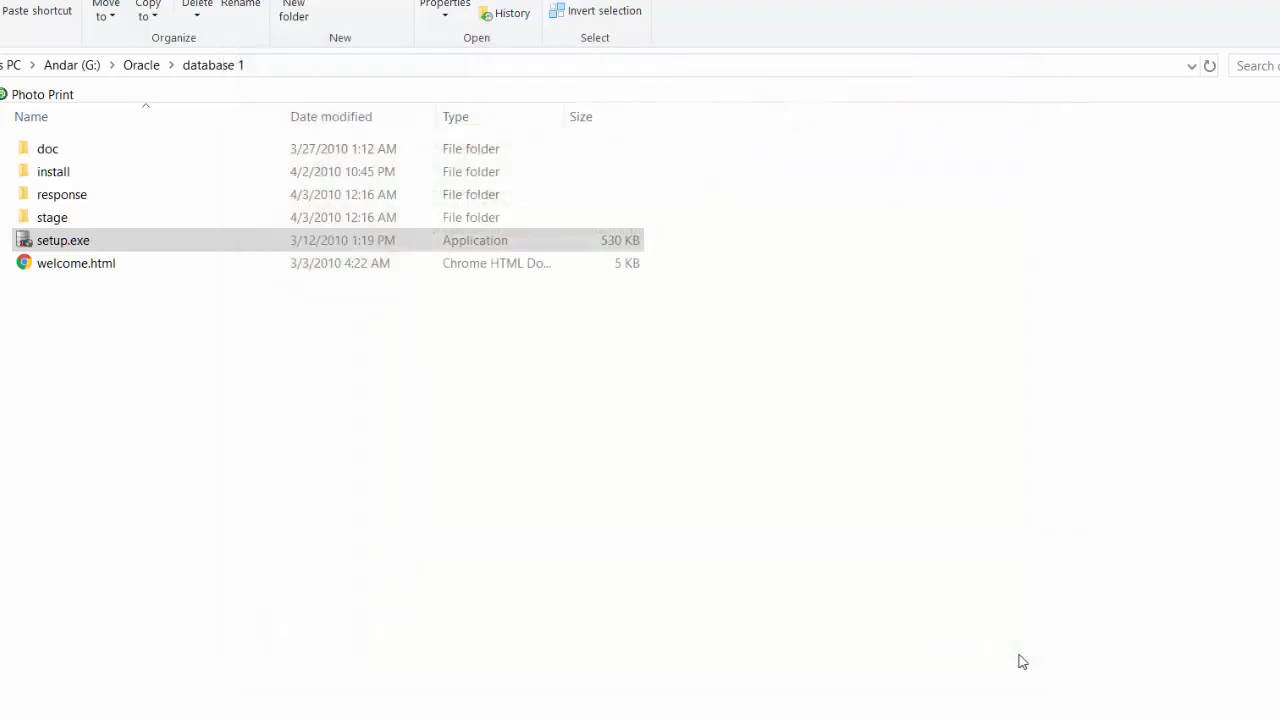
Step: Search Windows for 'sql p' and launch SQL Plus from the results
left_click(228, 704)
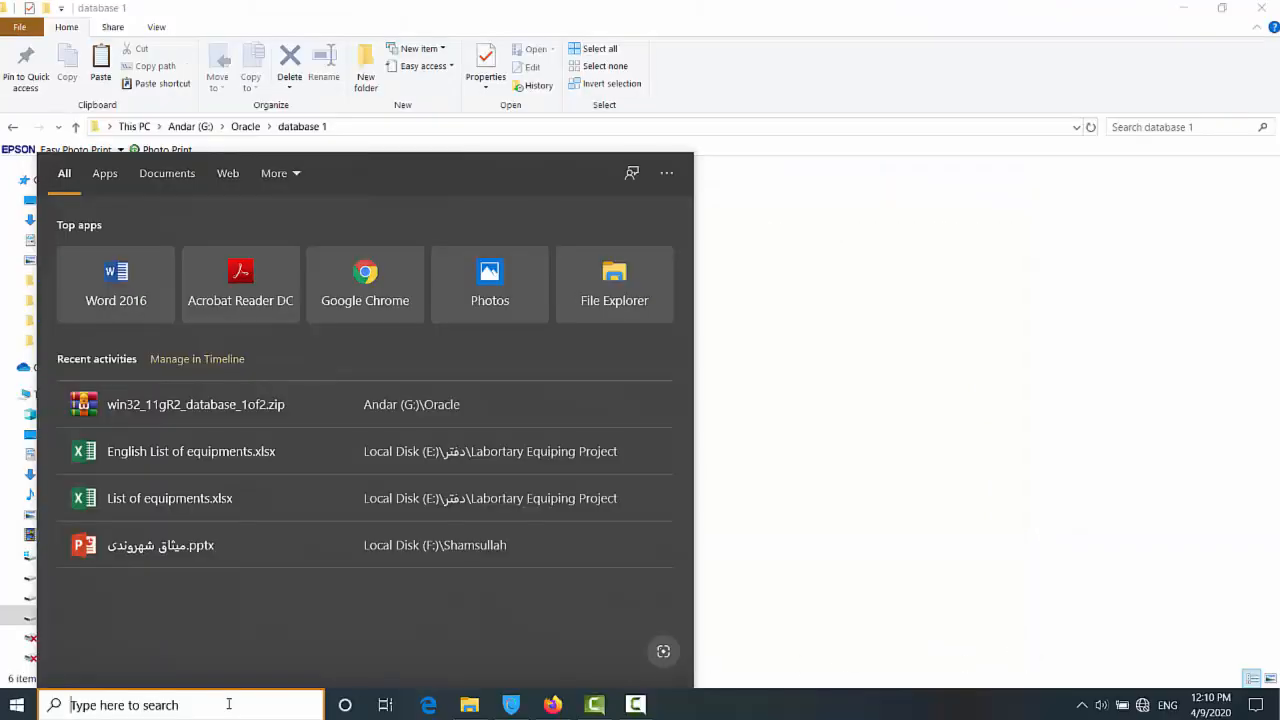
type("s")
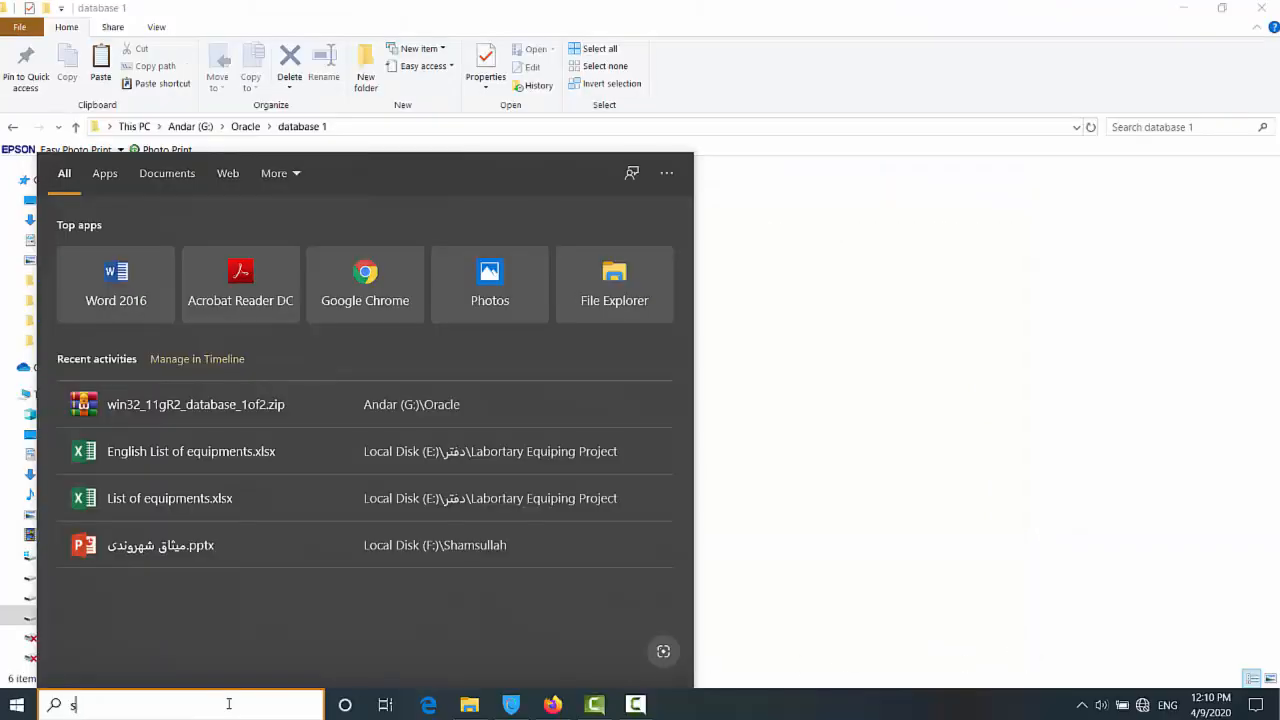
type("ql p")
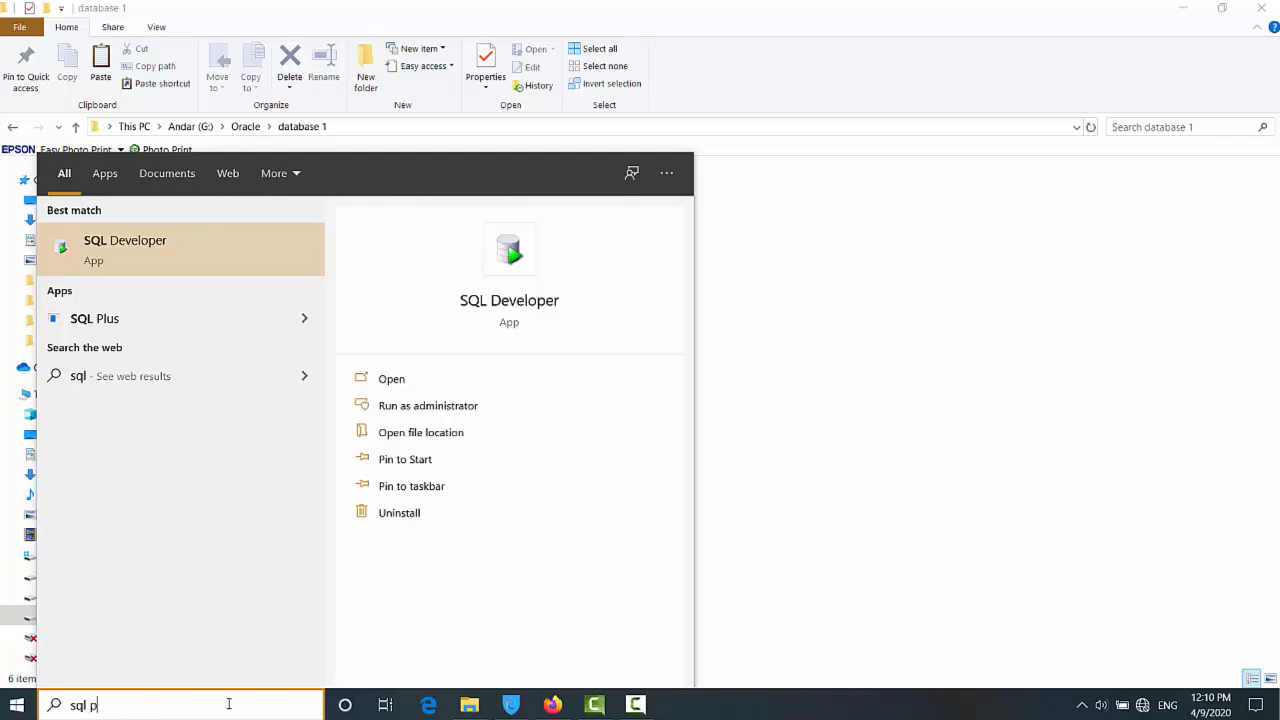
left_click(95, 319)
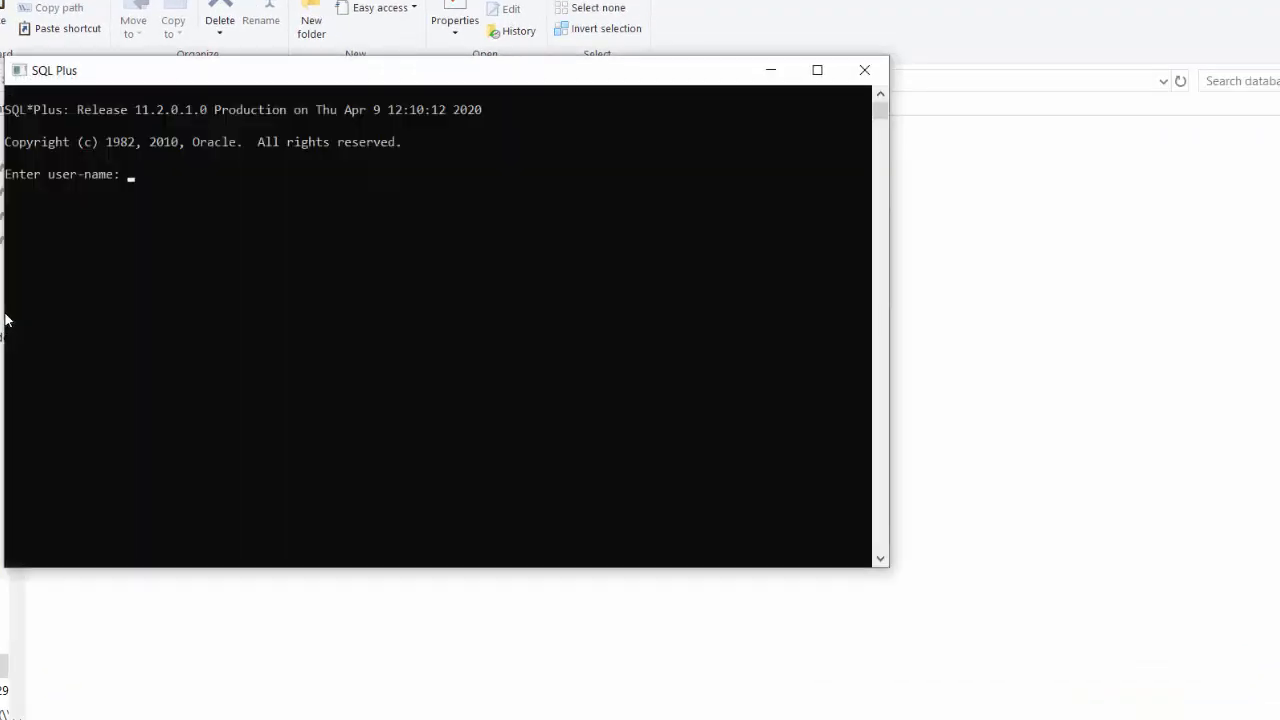
Step: Log in to SQL Plus with user name hr and its password
left_click(152, 300)
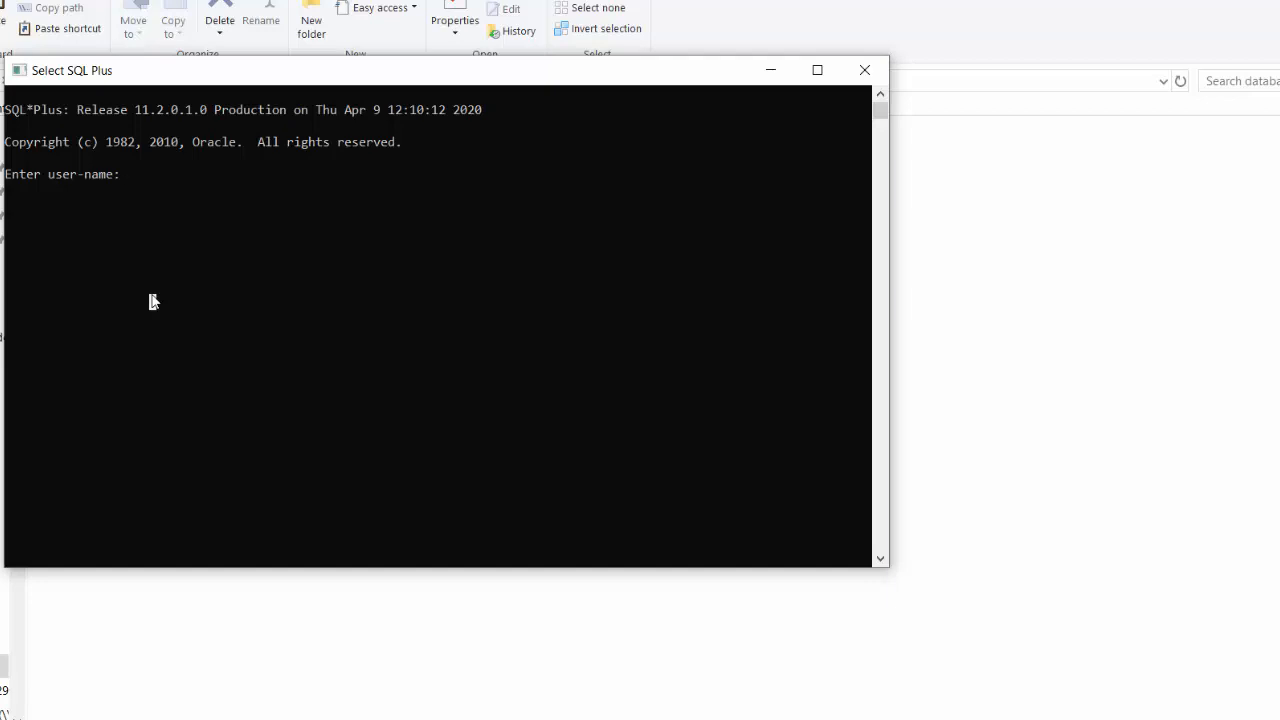
type("hr")
key("Return")
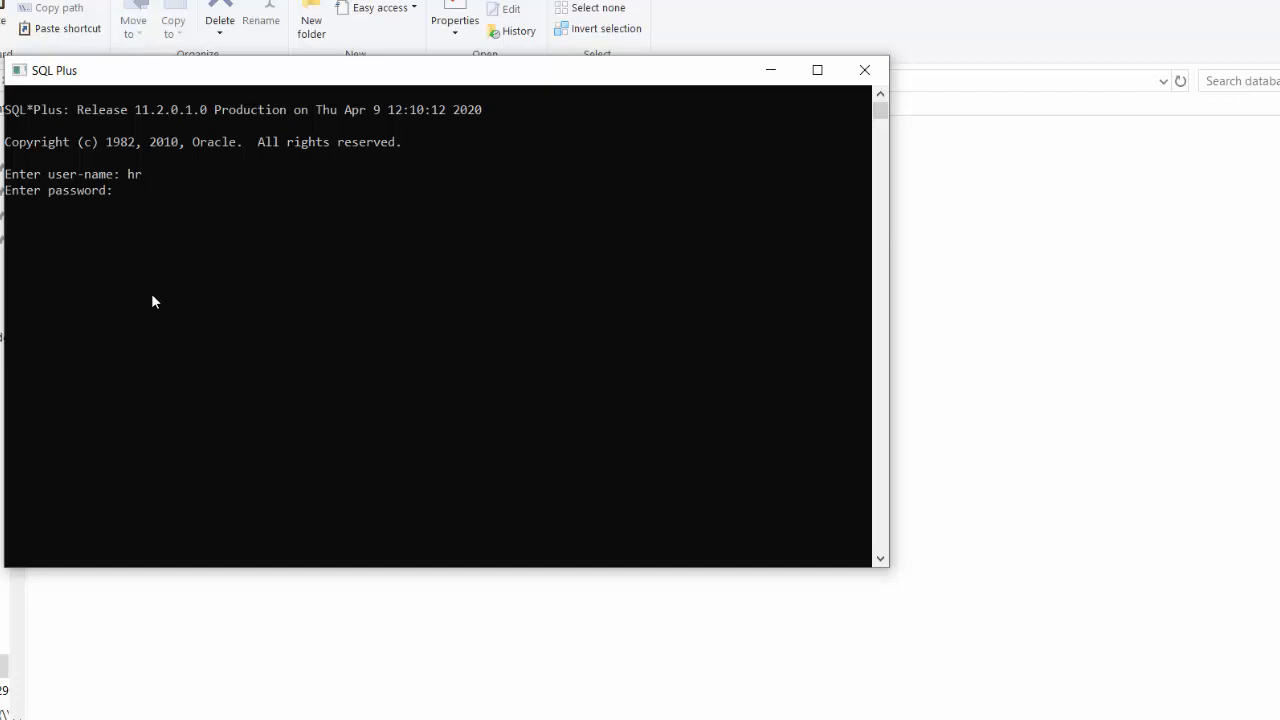
key("Return")
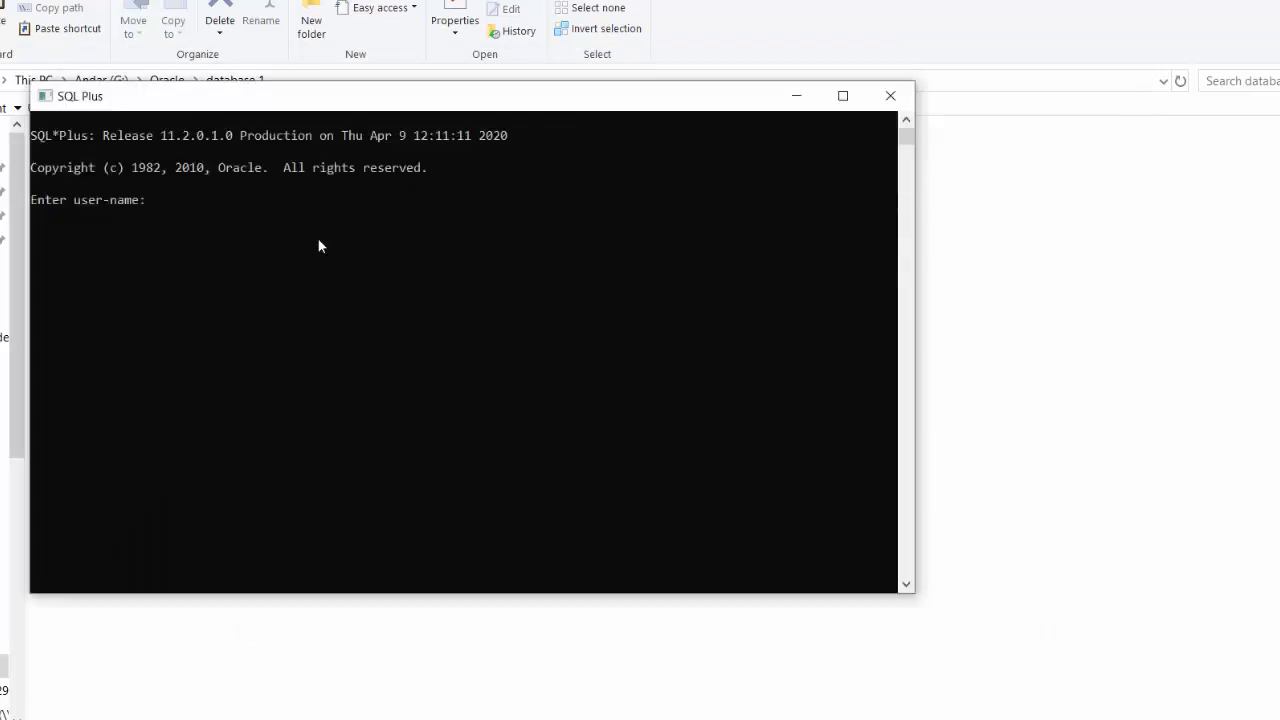
Step: Connect to the database as scott, then close the SQL Plus console
type("scott")
key("Return")
key("Return")
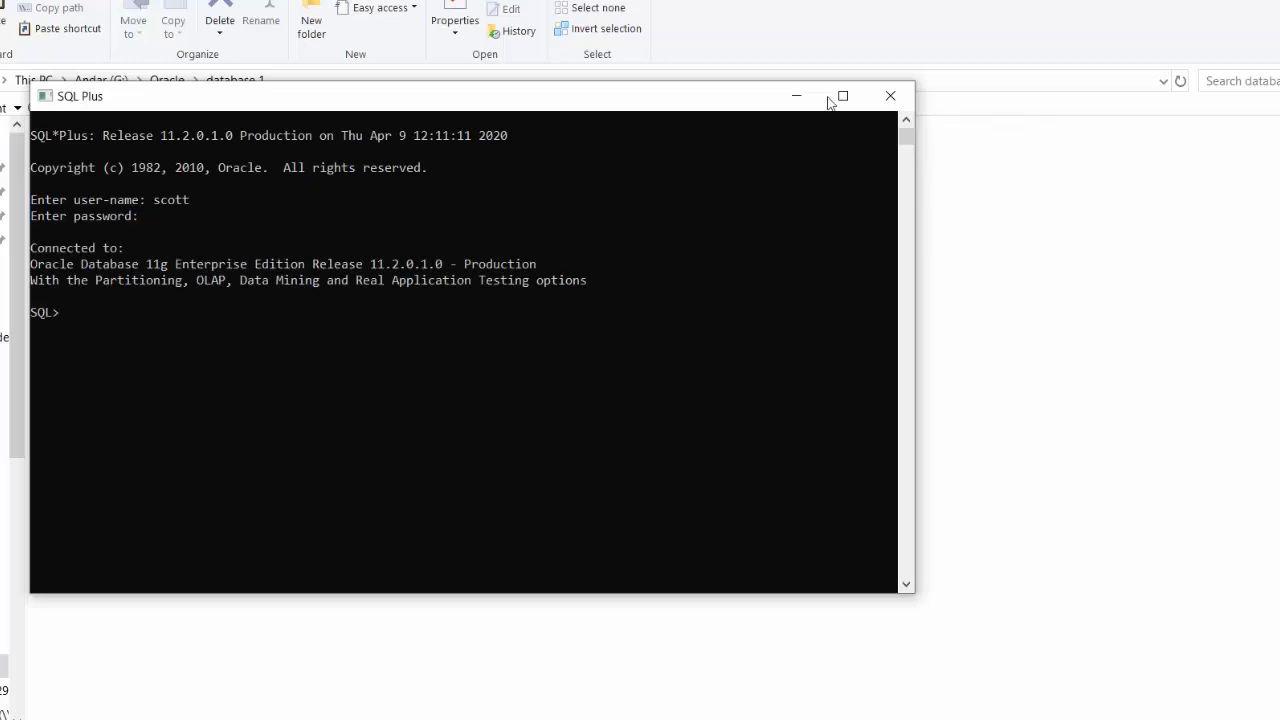
left_click(890, 96)
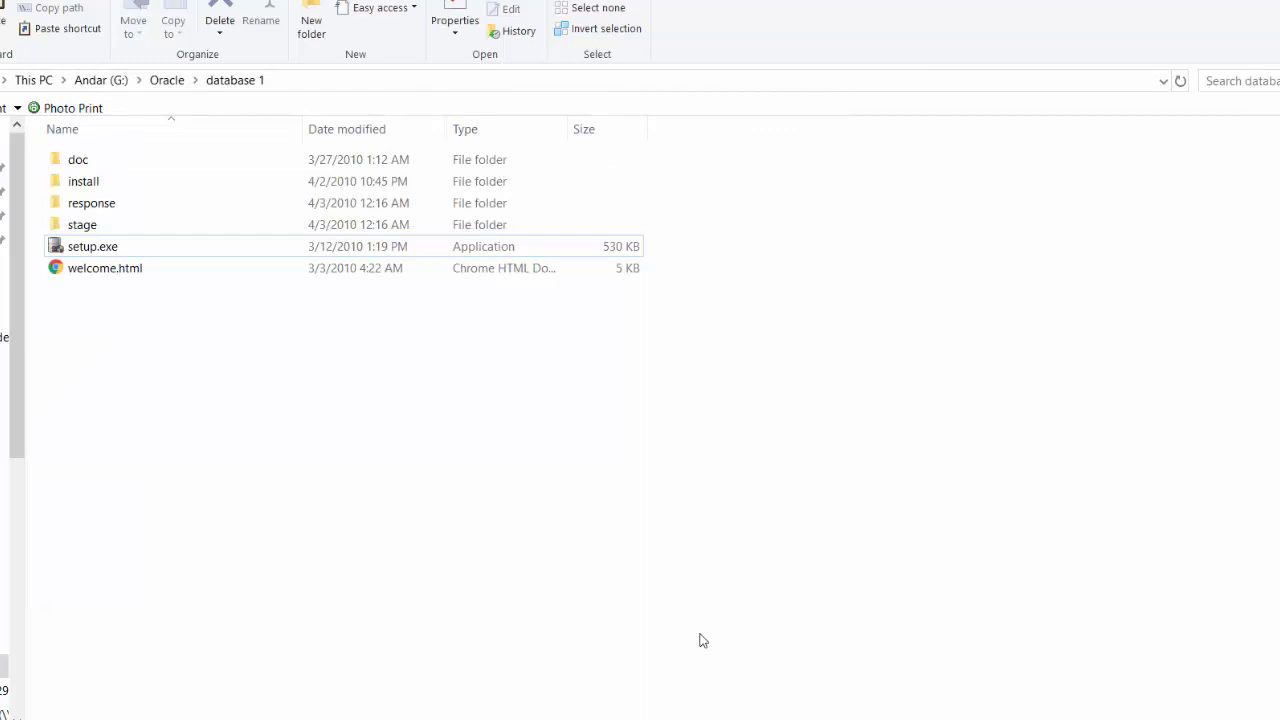